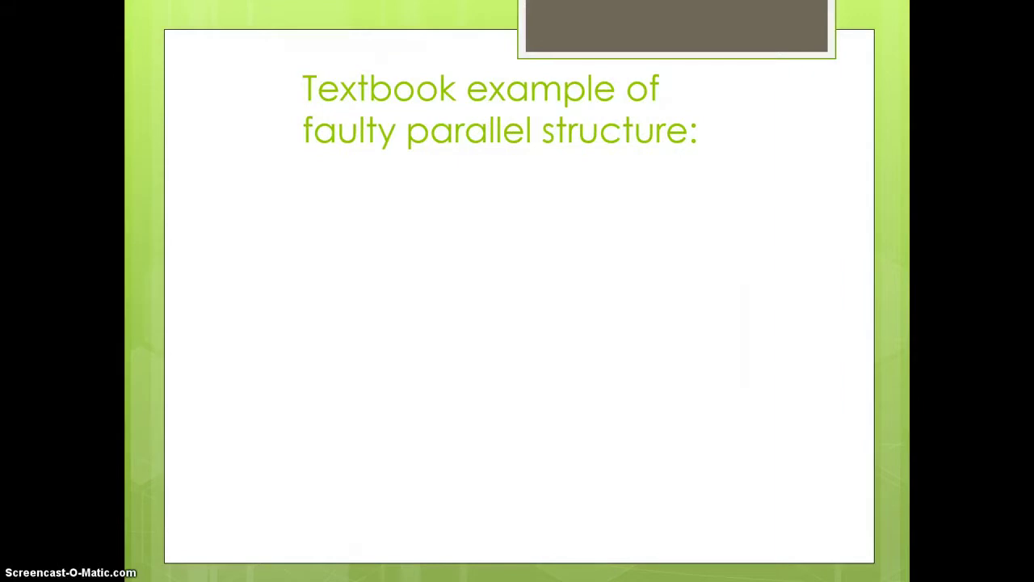
# - Advance the slide show through the textbook examples of faulty parallel structure and on to the first sentence of the more realistic example
pyautogui.press('Right')
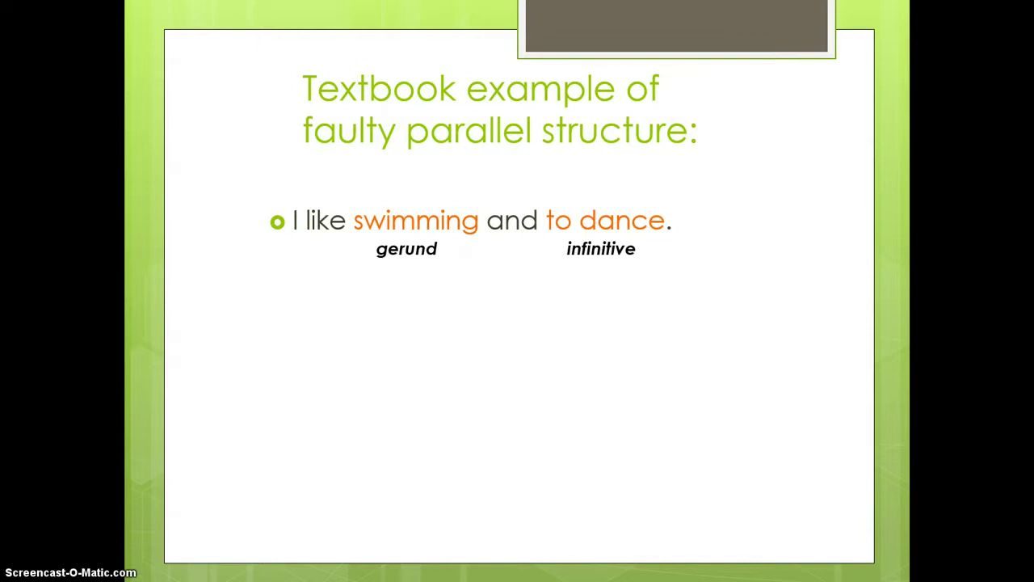
pyautogui.click(635, 448)
pyautogui.press('space')
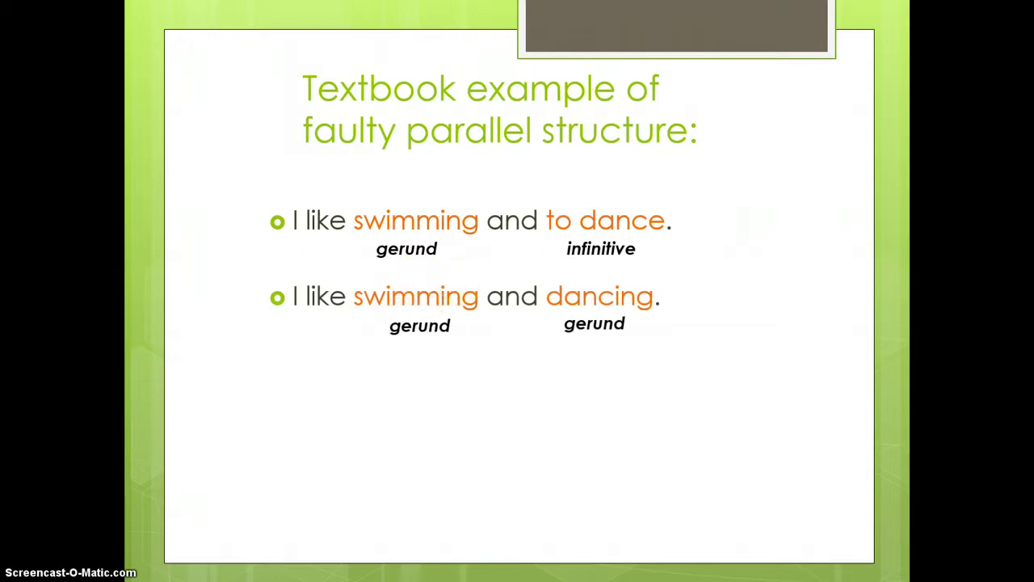
pyautogui.press('space')
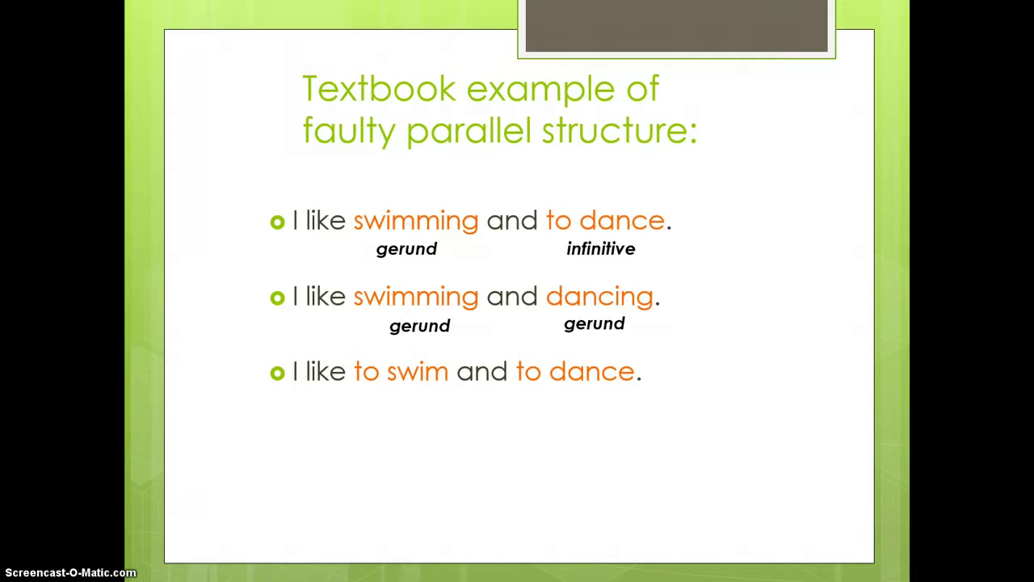
pyautogui.press('space')
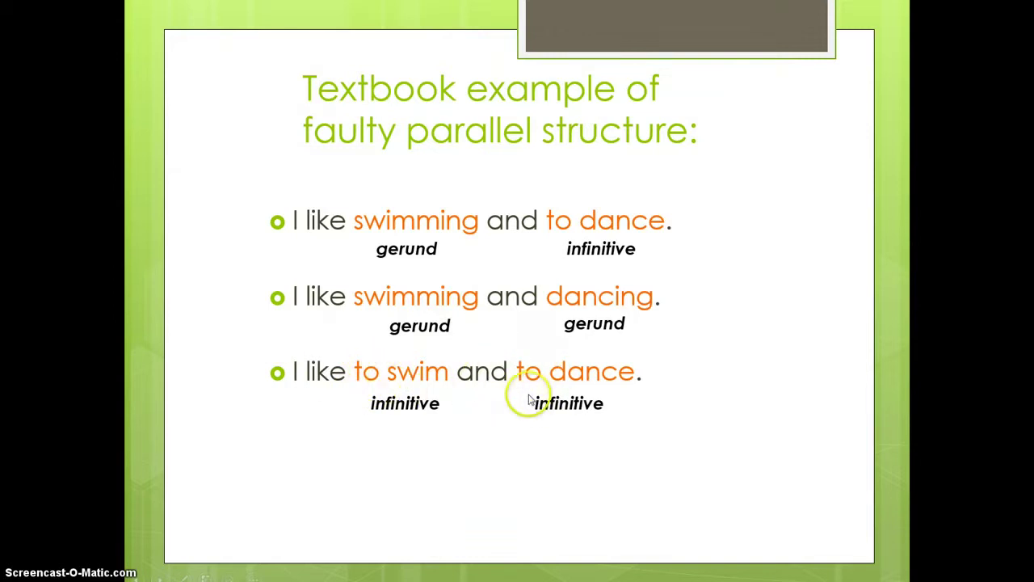
pyautogui.click(480, 473)
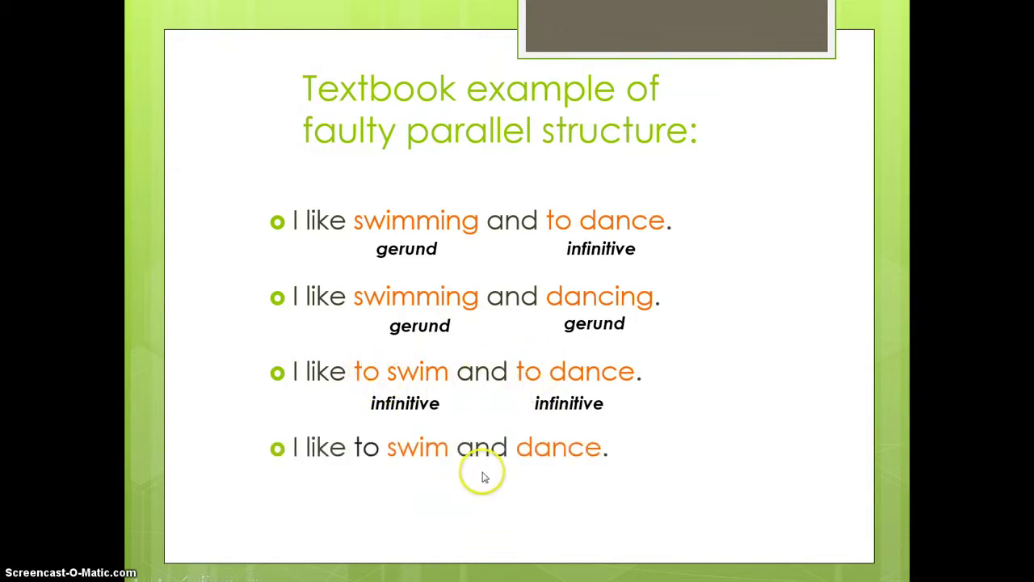
pyautogui.click(420, 478)
pyautogui.click(548, 478)
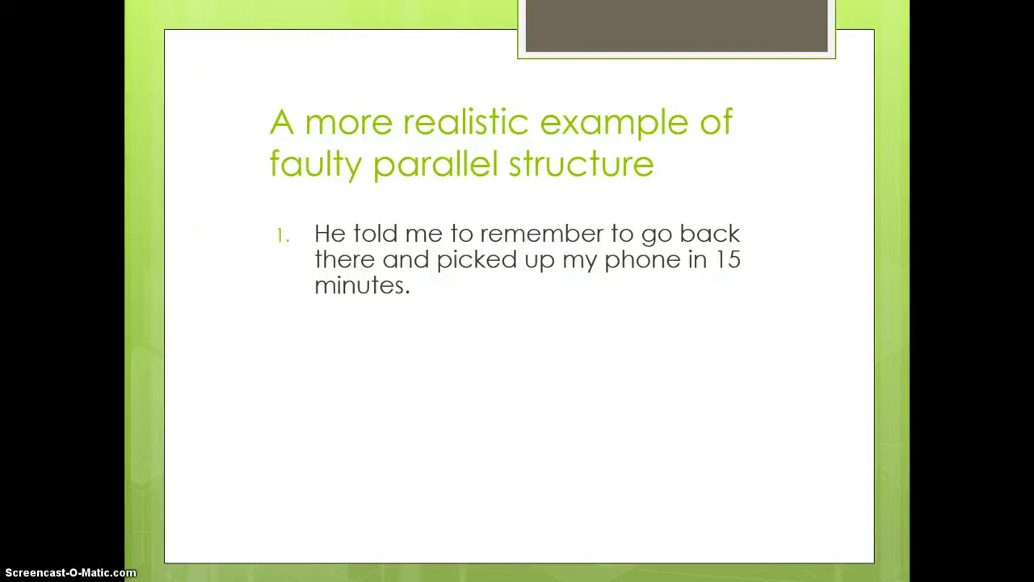
# - Reveal the remaining points of the realistic example slide and switch to the Word document containing the practice sentences
pyautogui.press('Right')
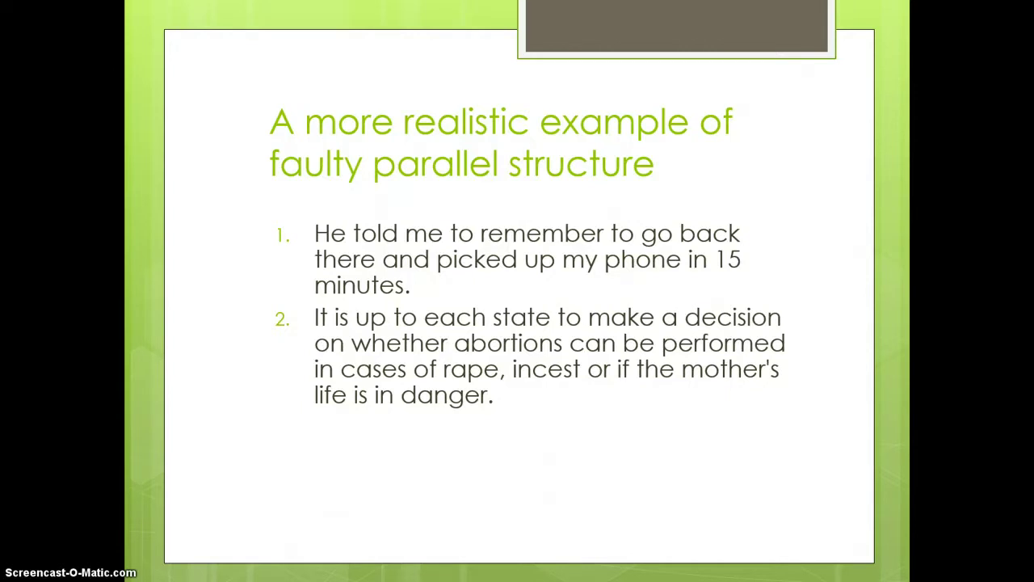
pyautogui.press('space')
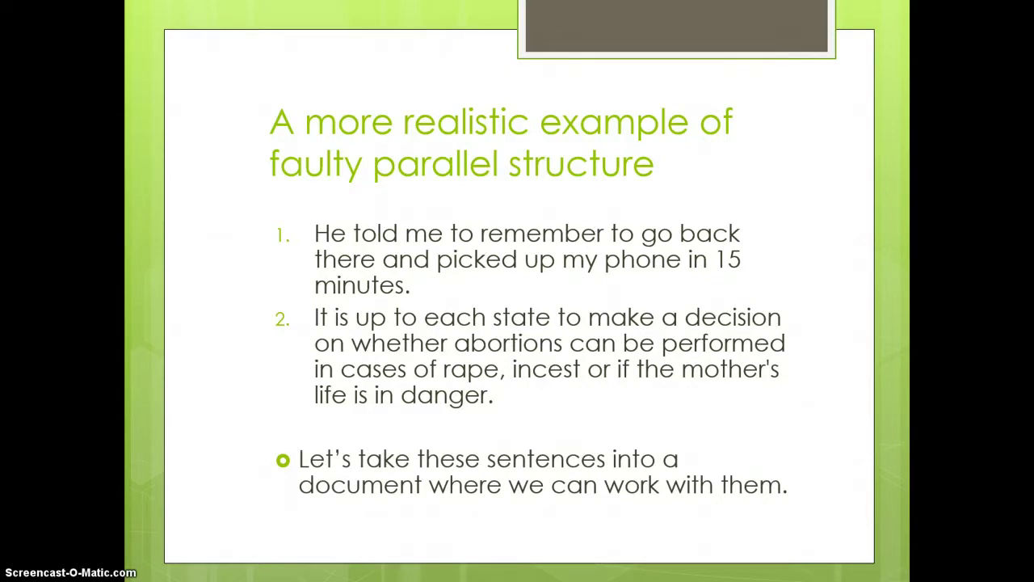
pyautogui.hotkey('alt', 'Tab')
pyautogui.click(542, 445)
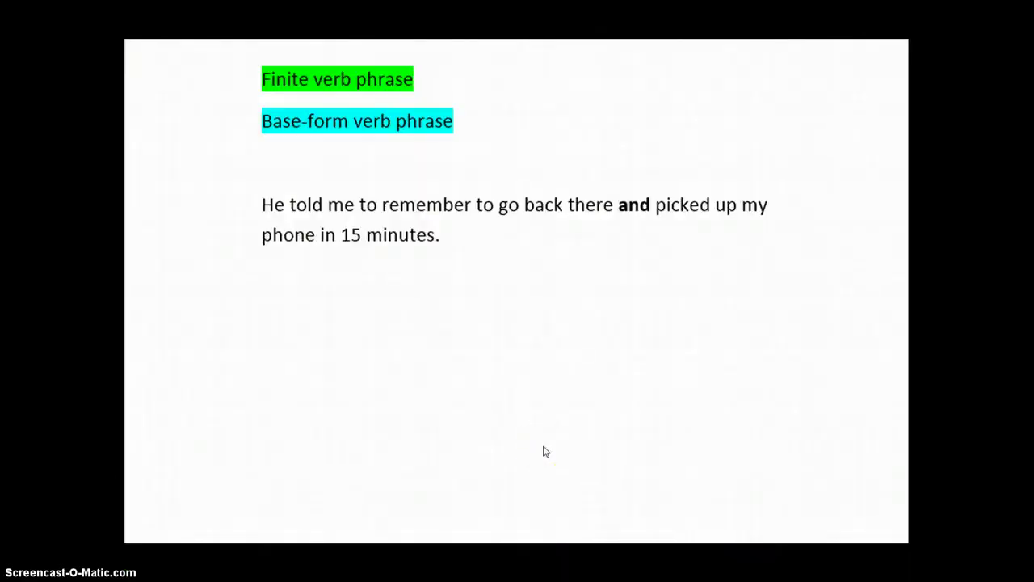
# - Highlight "picked up my phone" after "and" in green to mark it as a finite verb phrase
pyautogui.click(284, 475)
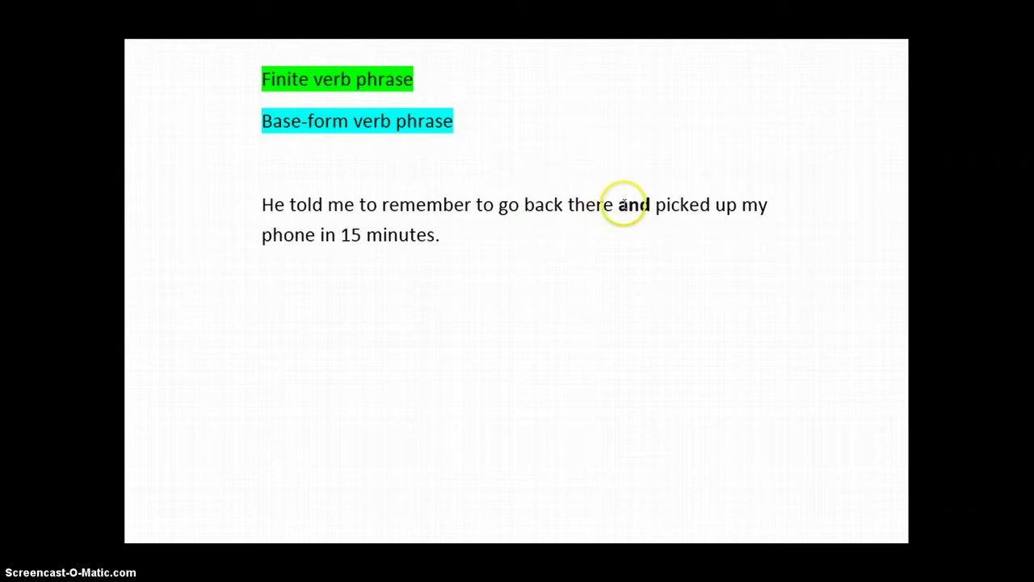
pyautogui.moveTo(623, 205); pyautogui.dragTo(652, 204)
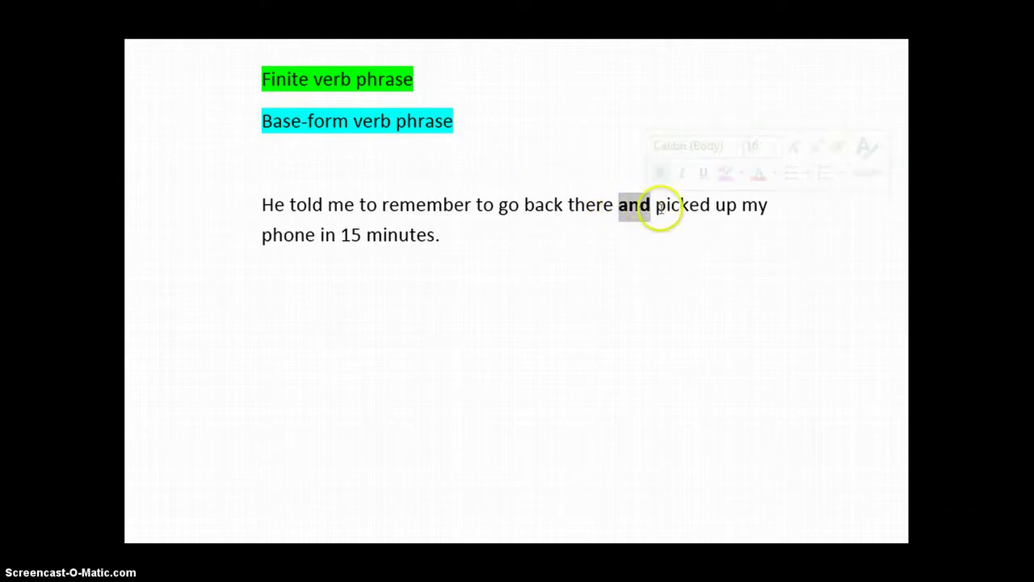
pyautogui.click(659, 212)
pyautogui.moveTo(666, 226); pyautogui.dragTo(434, 240)
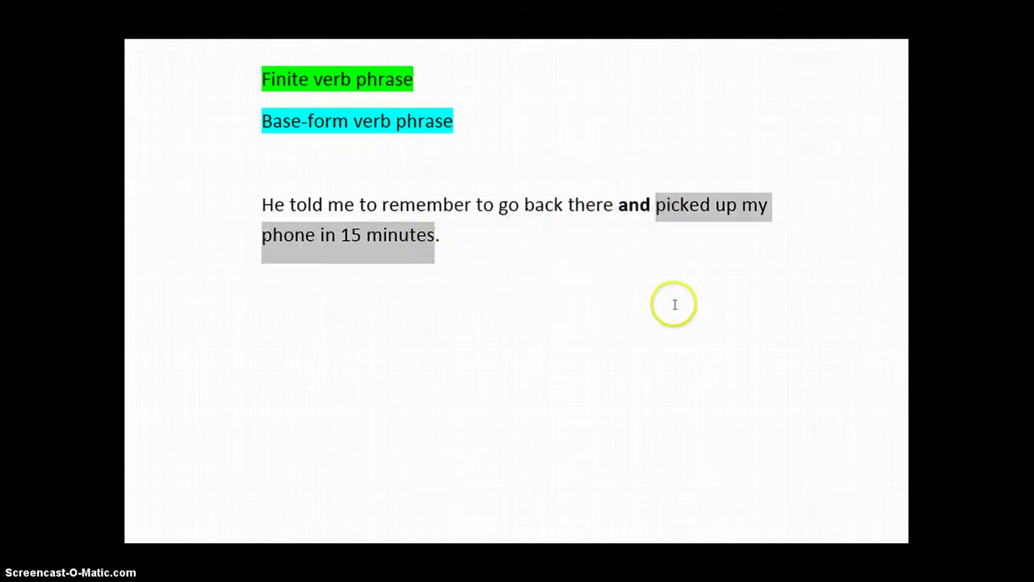
pyautogui.click(700, 275)
pyautogui.moveTo(654, 207); pyautogui.dragTo(317, 234)
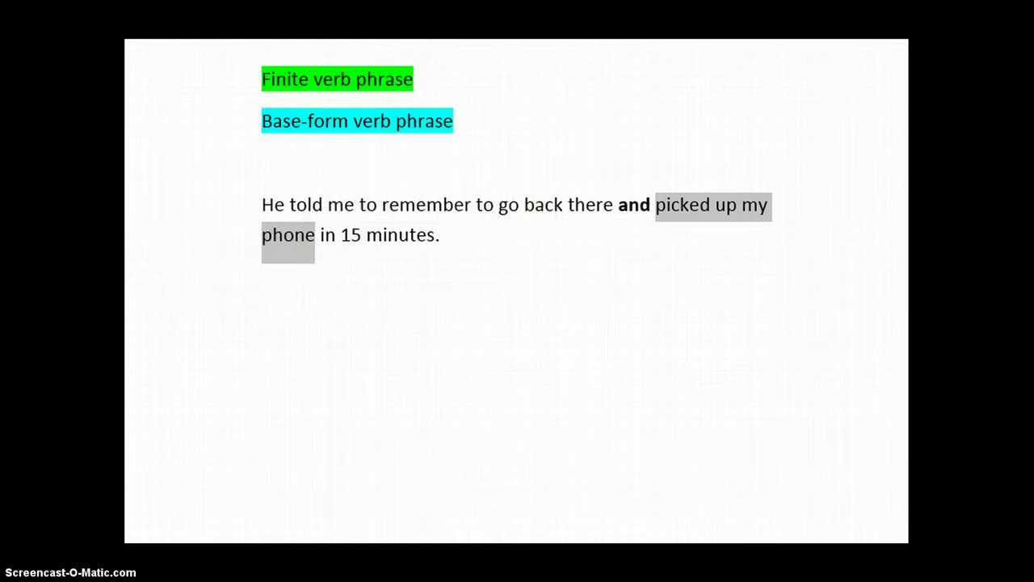
pyautogui.click(267, 32)
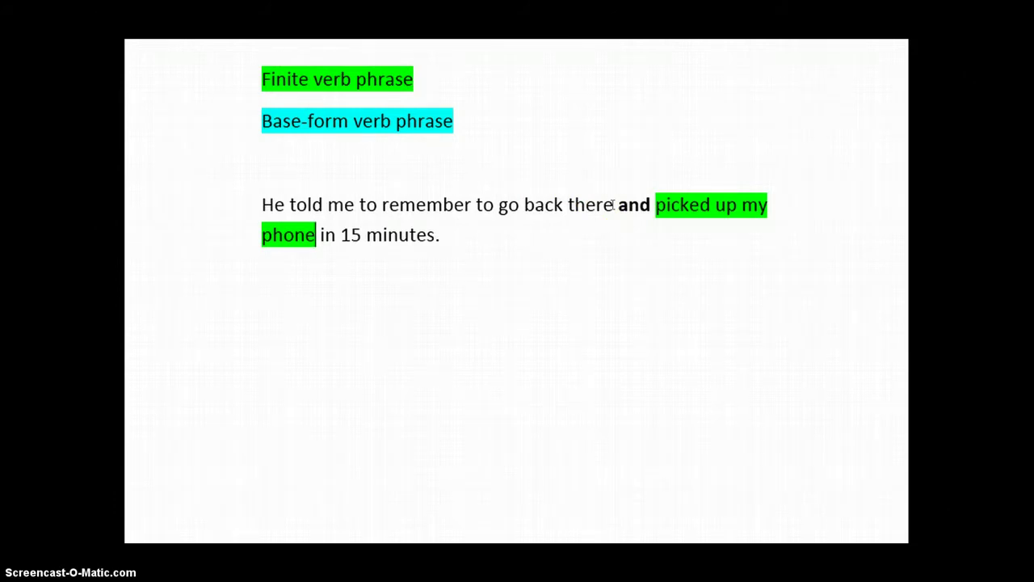
# - Highlight "told me to remember to go back there" in green as the matching finite verb phrase
pyautogui.click(614, 204)
pyautogui.moveTo(615, 204); pyautogui.dragTo(503, 206)
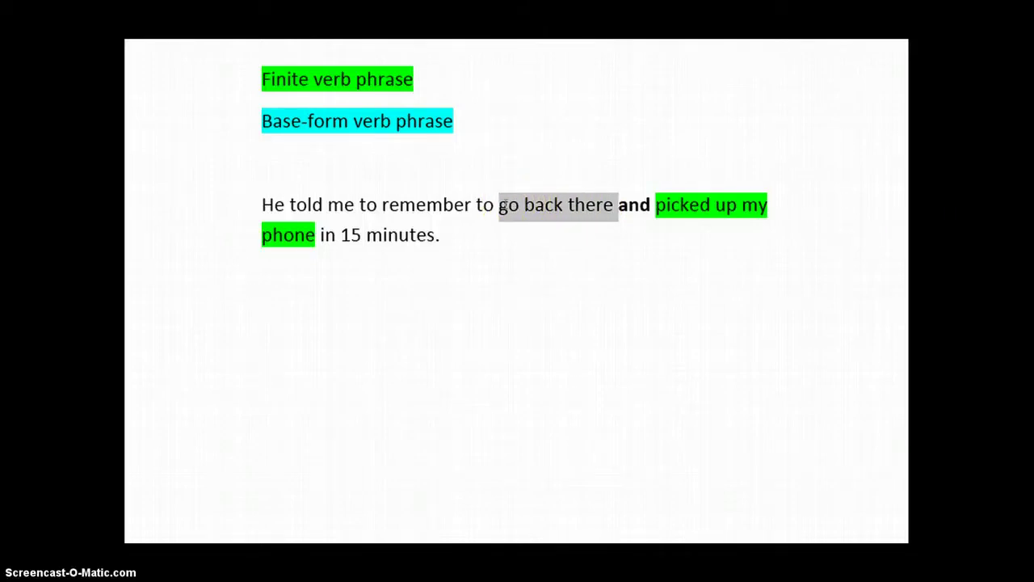
pyautogui.moveTo(492, 203); pyautogui.dragTo(292, 220)
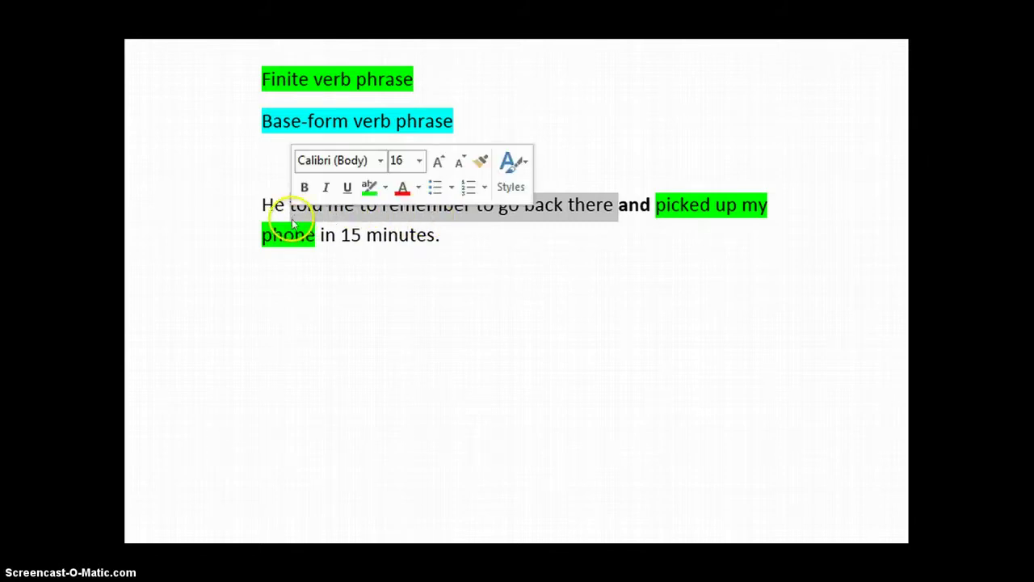
pyautogui.click(368, 187)
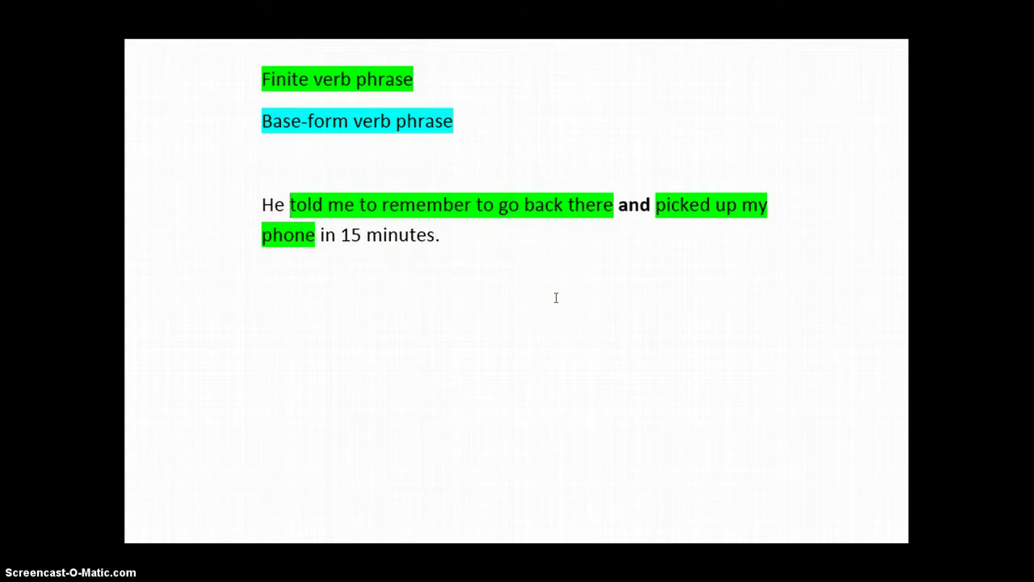
# - Remove all highlighting from the "He told me to remember" sentence
pyautogui.click(545, 296)
pyautogui.doubleClick(307, 204)
pyautogui.tripleClick(434, 236)
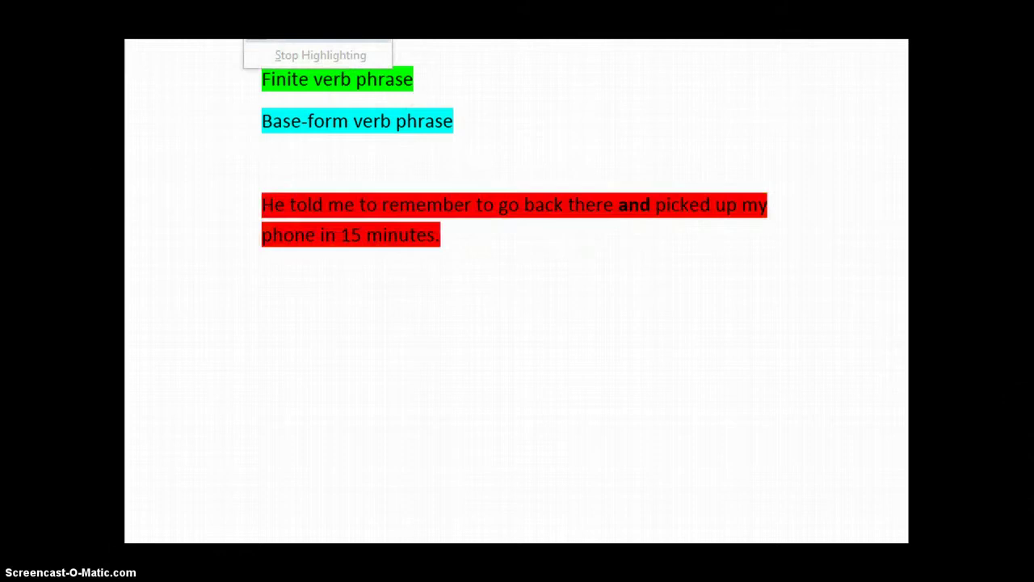
pyautogui.click(450, 233)
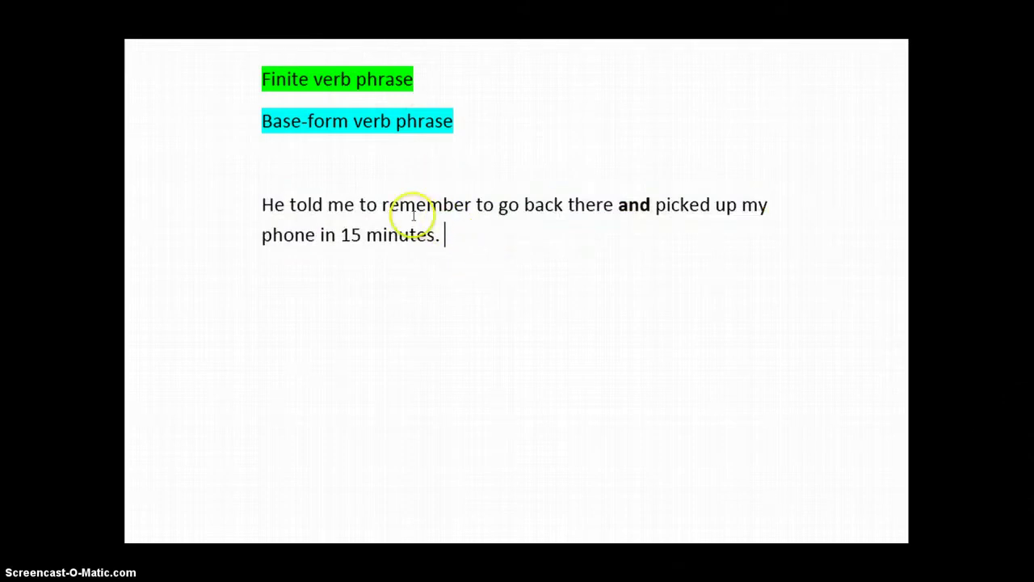
# - Highlight "remember to go back there" in turquoise to mark it as a base-form verb phrase
pyautogui.moveTo(383, 203); pyautogui.dragTo(600, 206)
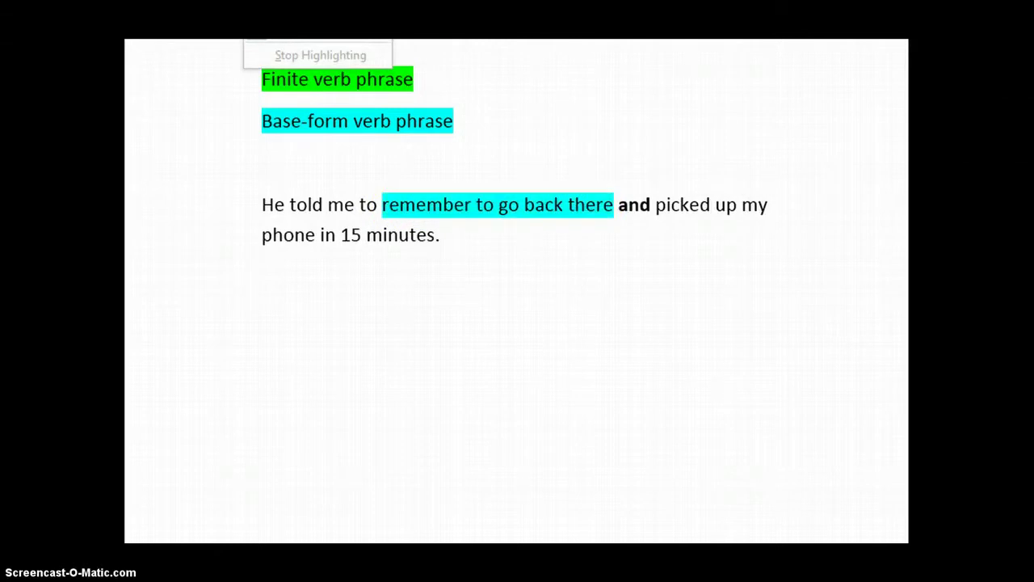
pyautogui.click(311, 32)
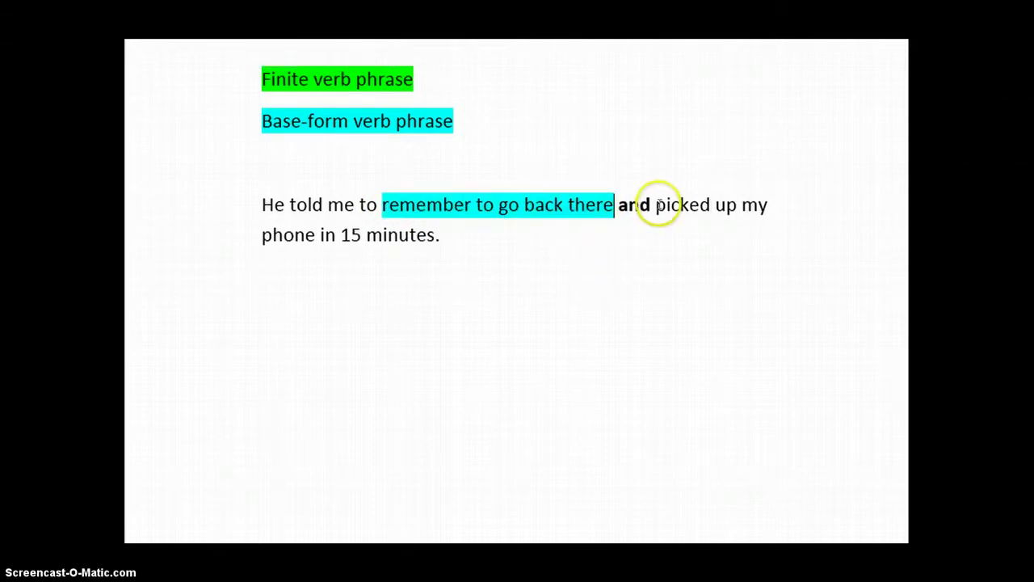
# - Change "picked" to "pick" and highlight "pick up my phone" in turquoise as a base-form verb phrase
pyautogui.moveTo(657, 204); pyautogui.dragTo(317, 236)
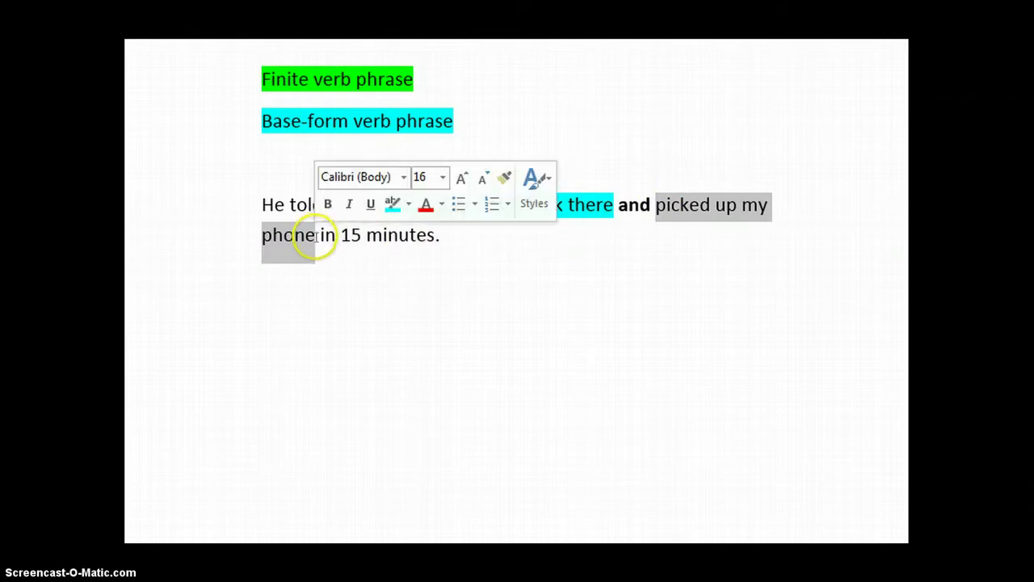
pyautogui.click(715, 206)
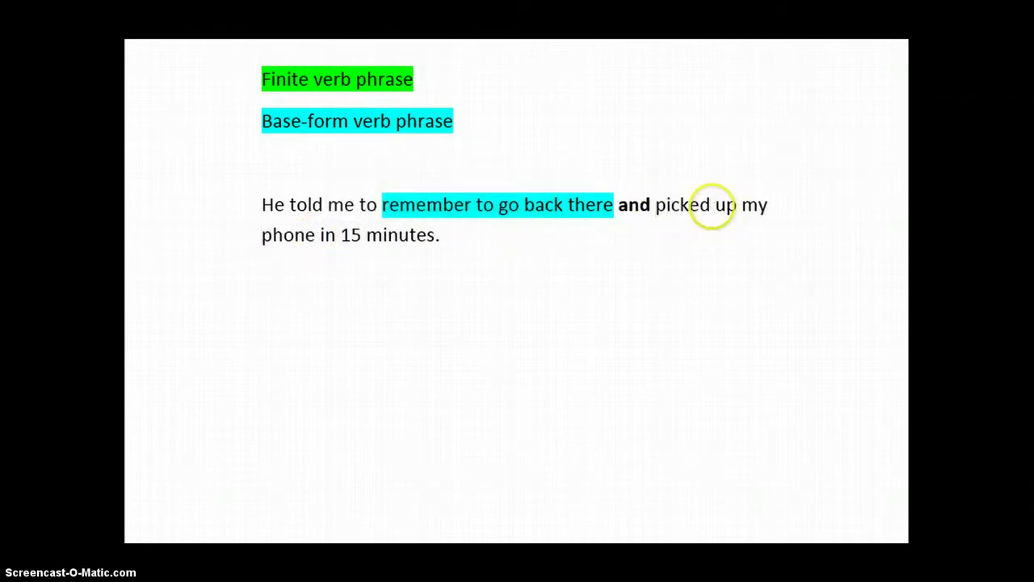
pyautogui.press('BackSpace')
pyautogui.press('BackSpace')
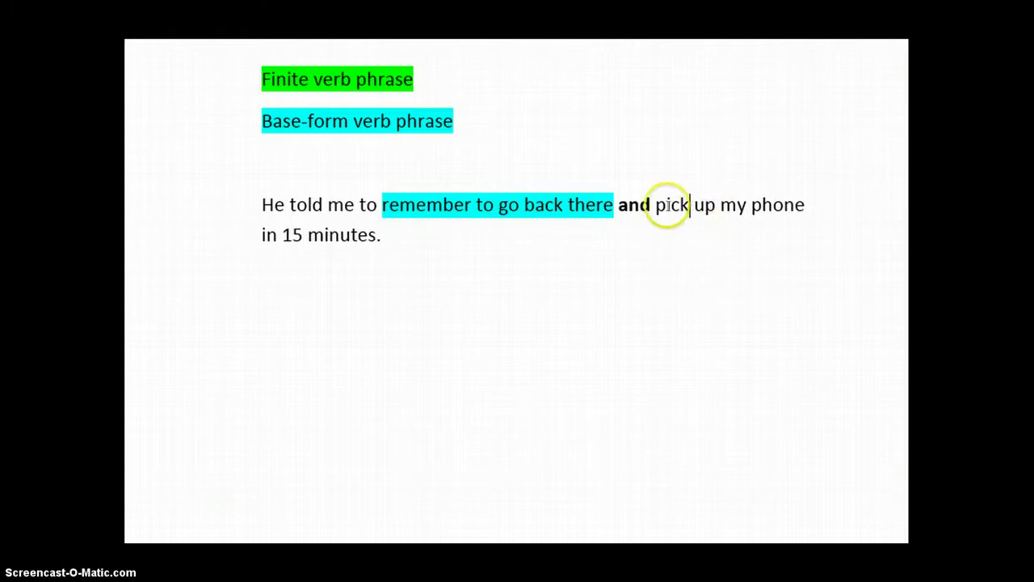
pyautogui.moveTo(657, 204); pyautogui.dragTo(803, 205)
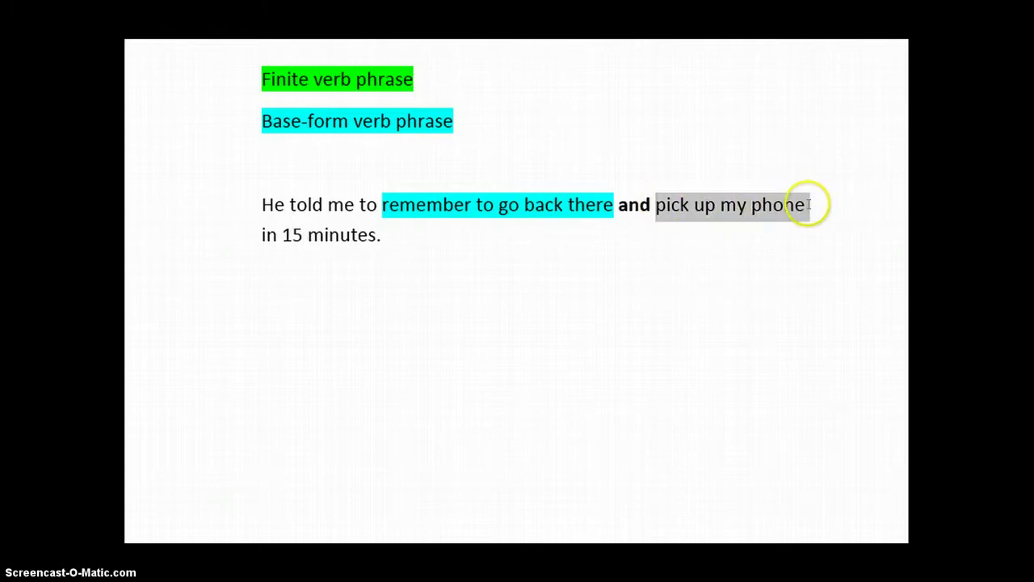
pyautogui.moveTo(809, 205); pyautogui.dragTo(805, 205)
pyautogui.hotkey('ctrl', 'alt', 'h')
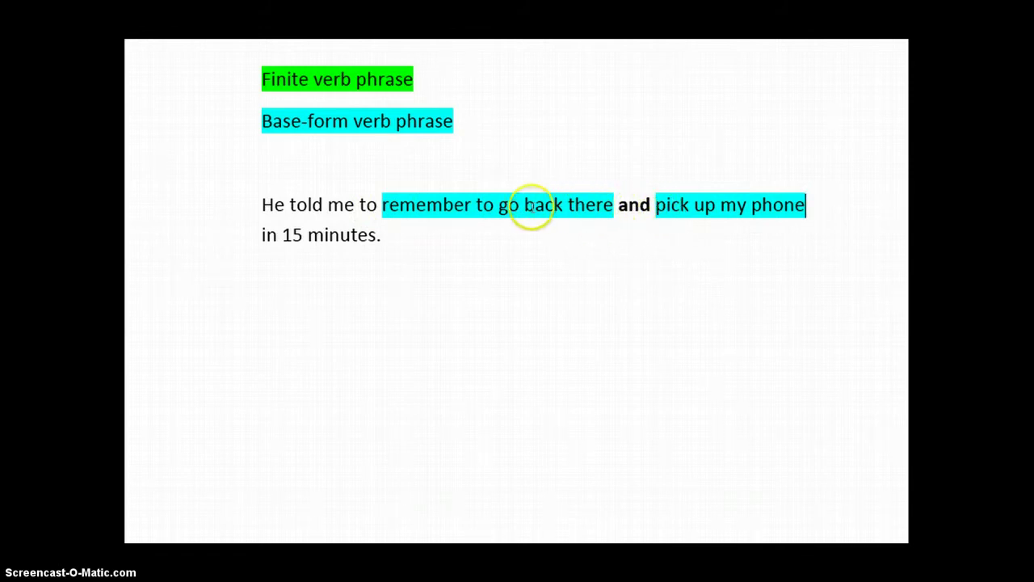
# - Remove the highlighting from "to remember to" so that "go back there" alone is marked before "and"
pyautogui.moveTo(497, 204); pyautogui.dragTo(618, 205)
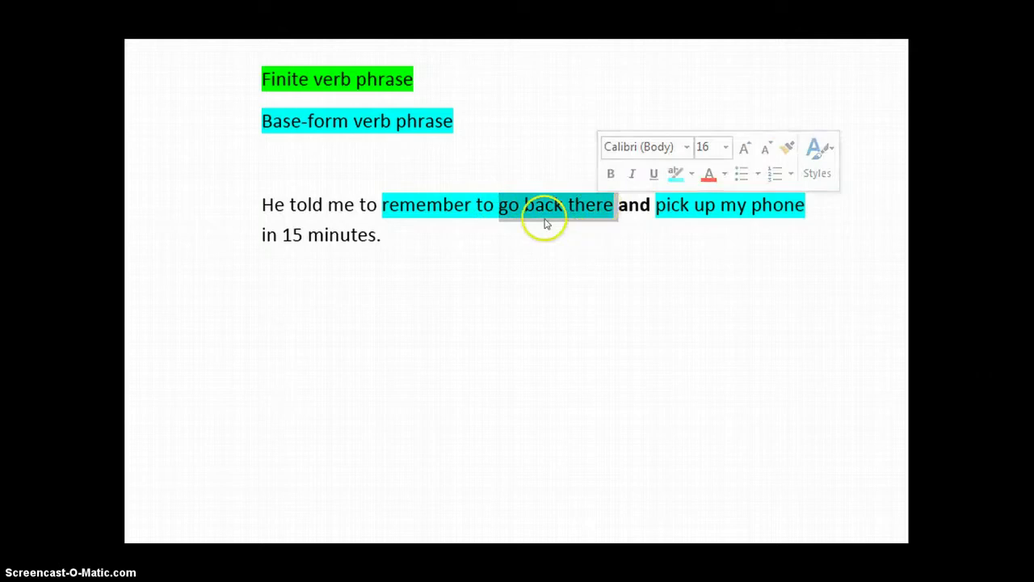
pyautogui.click(378, 205)
pyautogui.moveTo(393, 202); pyautogui.dragTo(493, 204)
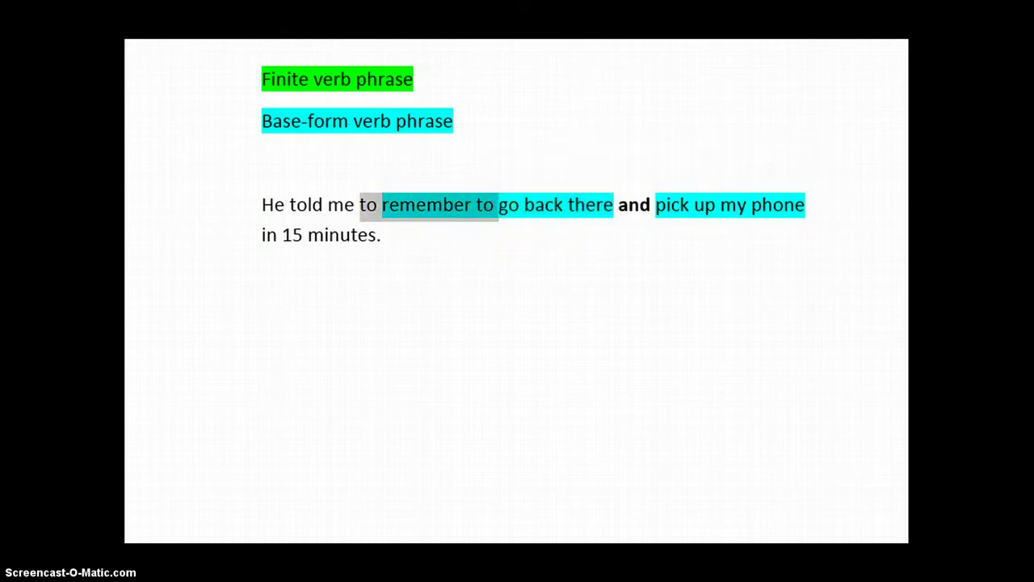
pyautogui.click(295, 50)
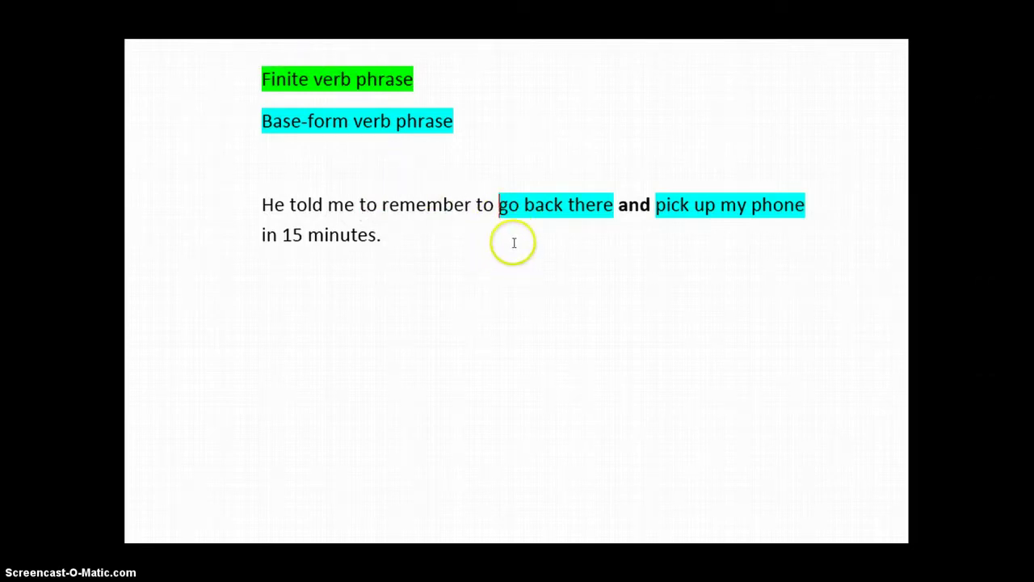
# - Select "to remember to", "go back there" and "pick up my phone" in turn to compare the parallel parts
pyautogui.moveTo(361, 204); pyautogui.dragTo(487, 207)
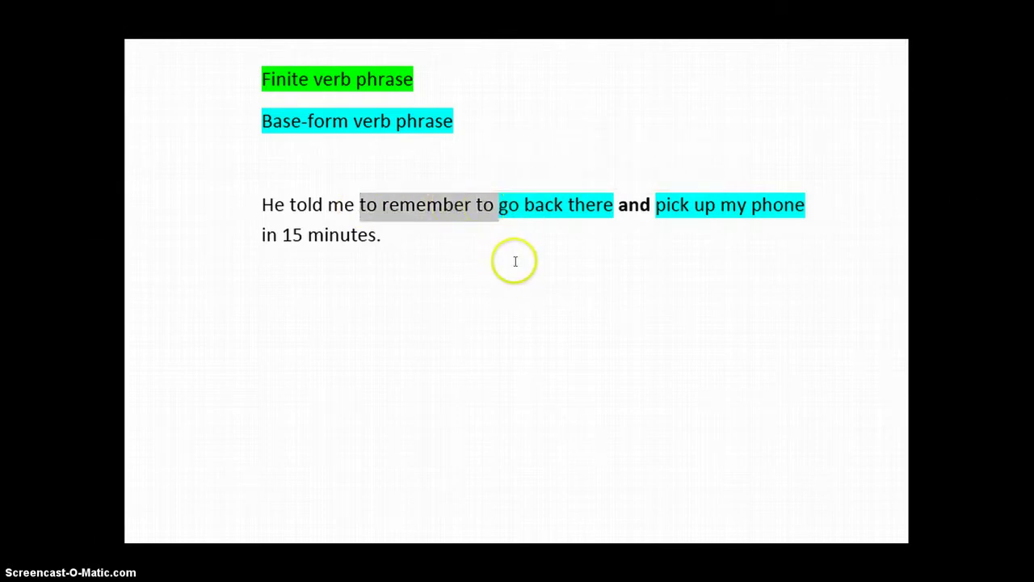
pyautogui.moveTo(501, 204); pyautogui.dragTo(623, 212)
pyautogui.click(664, 206)
pyautogui.moveTo(694, 206); pyautogui.dragTo(806, 203)
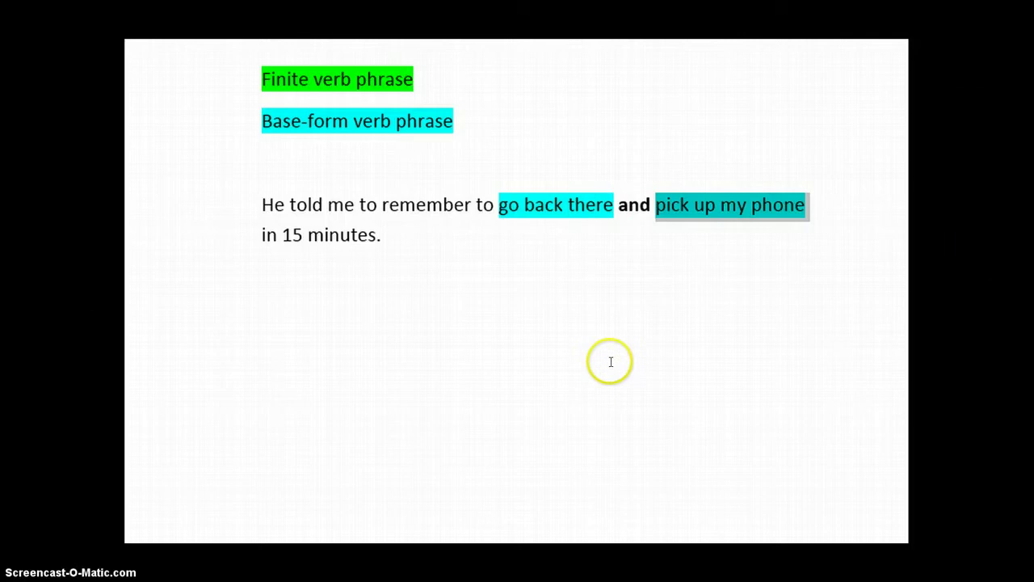
# - Delete the opening words "It is up to each state to make a decision on" from the second practice sentence
pyautogui.scroll(-5, 606, 356)
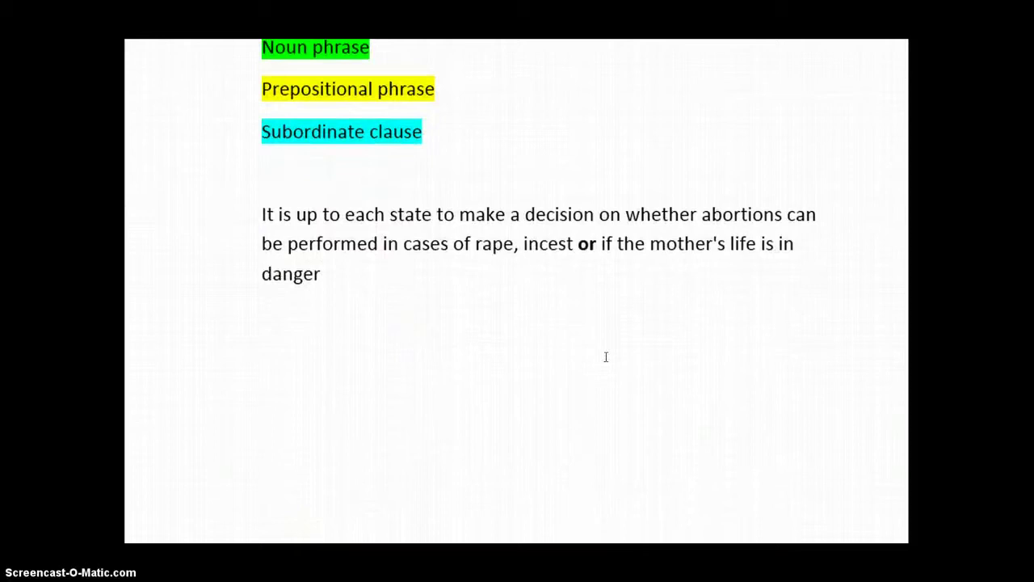
pyautogui.scroll(1, 606, 356)
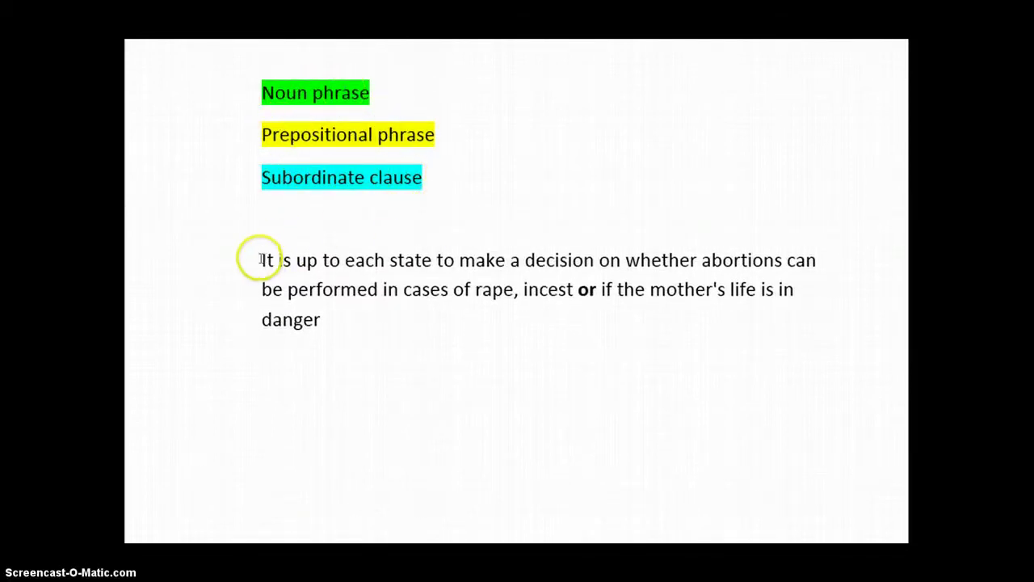
pyautogui.moveTo(261, 259); pyautogui.dragTo(622, 255)
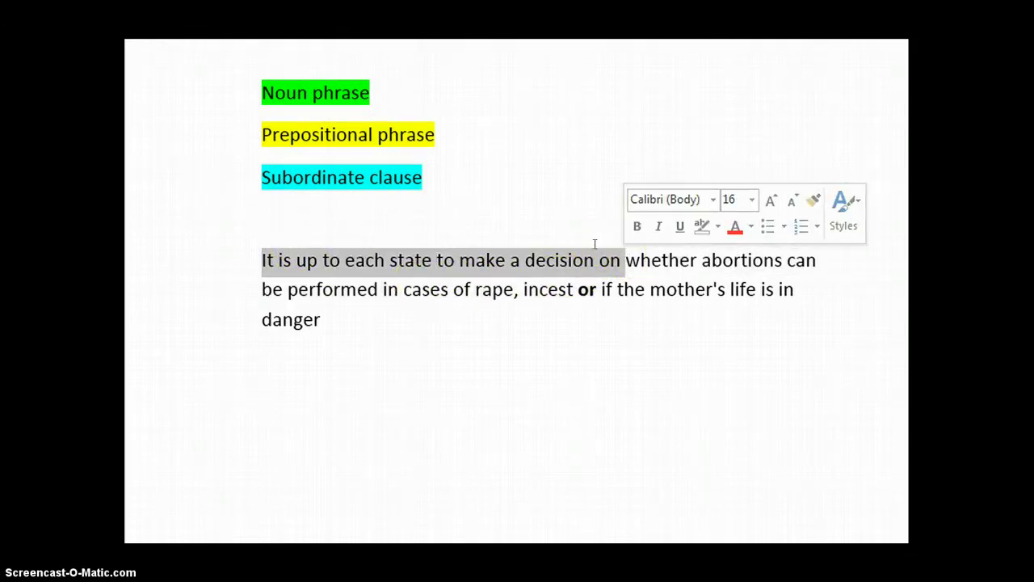
pyautogui.press('Delete')
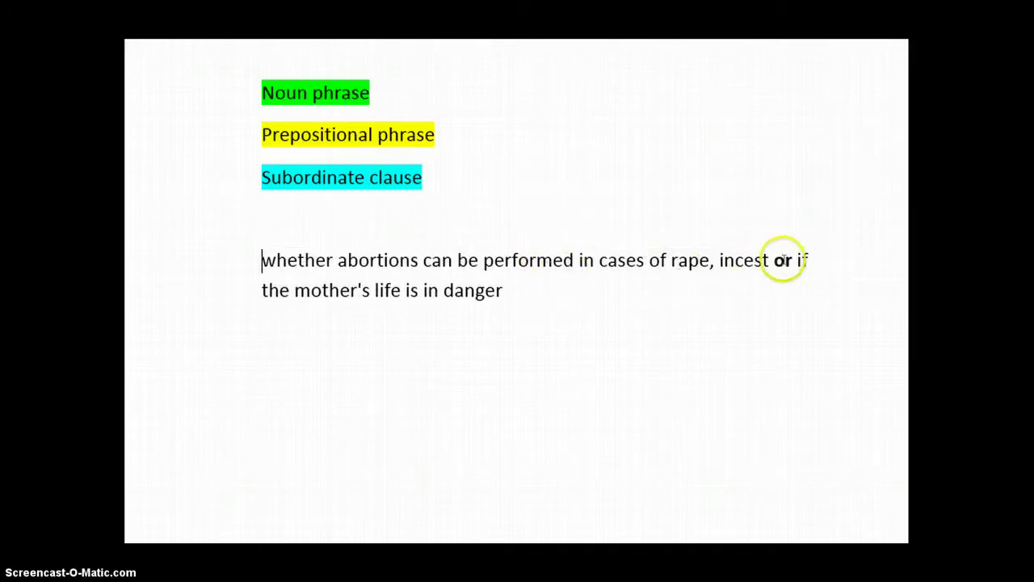
# - Highlight "if the mother's life is in danger" after the bold "or" in turquoise as a subordinate clause
pyautogui.hotkey('ctrl', 'b')
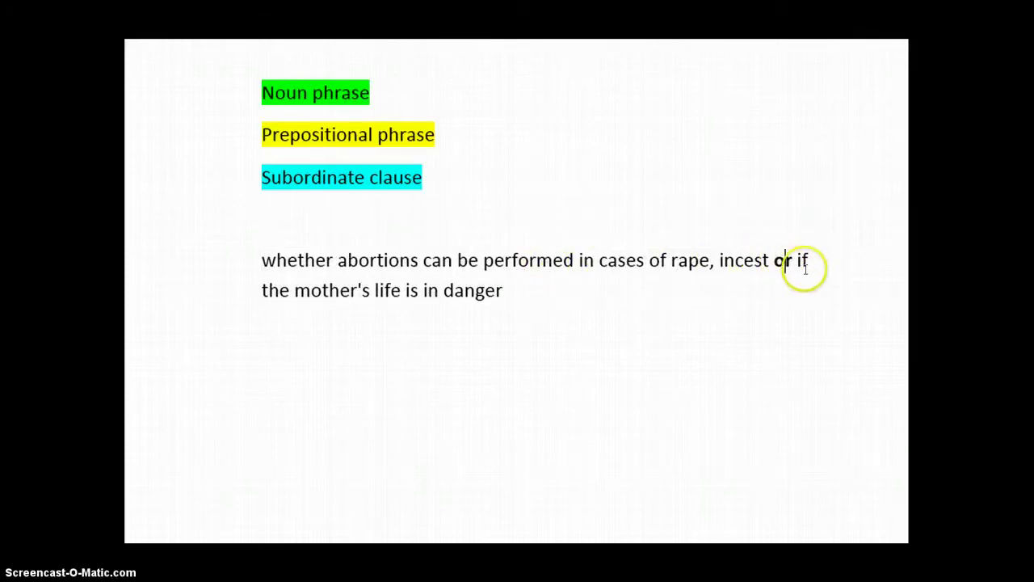
pyautogui.moveTo(797, 259); pyautogui.dragTo(501, 291)
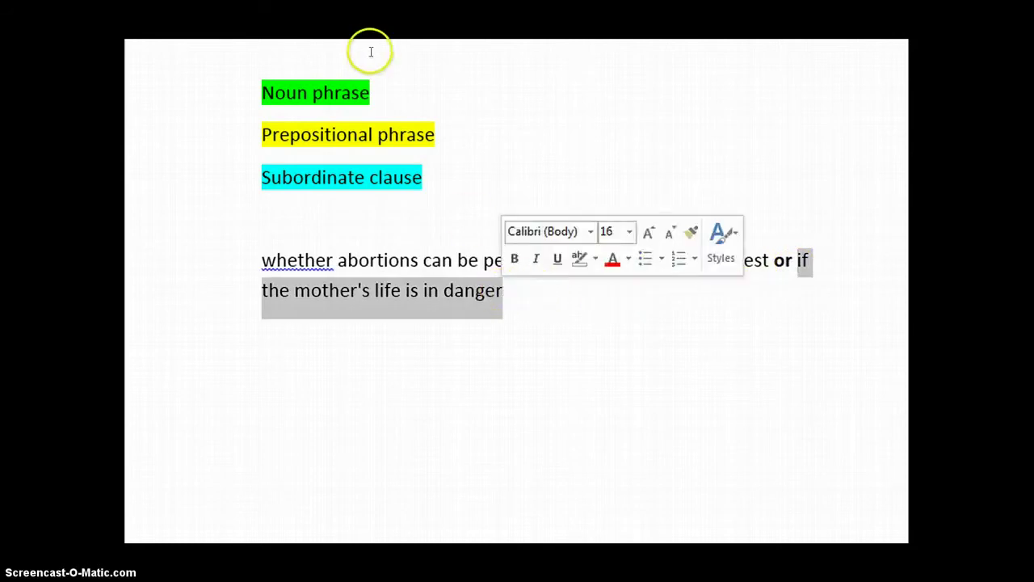
pyautogui.click(251, 39)
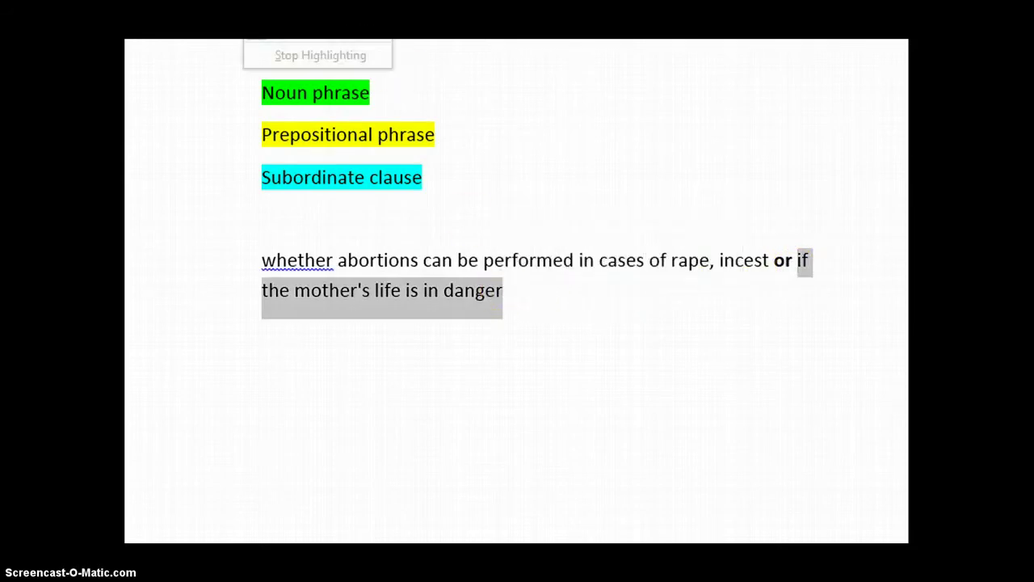
pyautogui.click(293, 39)
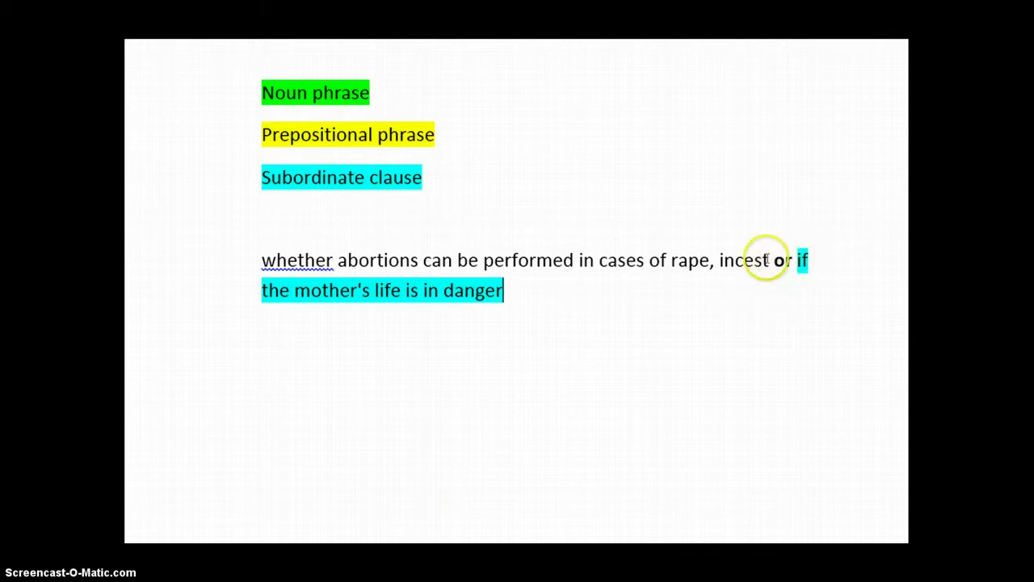
# - Select the wording around "or" to check what it joins, and delete "whether" from the start of the sentence
pyautogui.moveTo(770, 259); pyautogui.dragTo(263, 260)
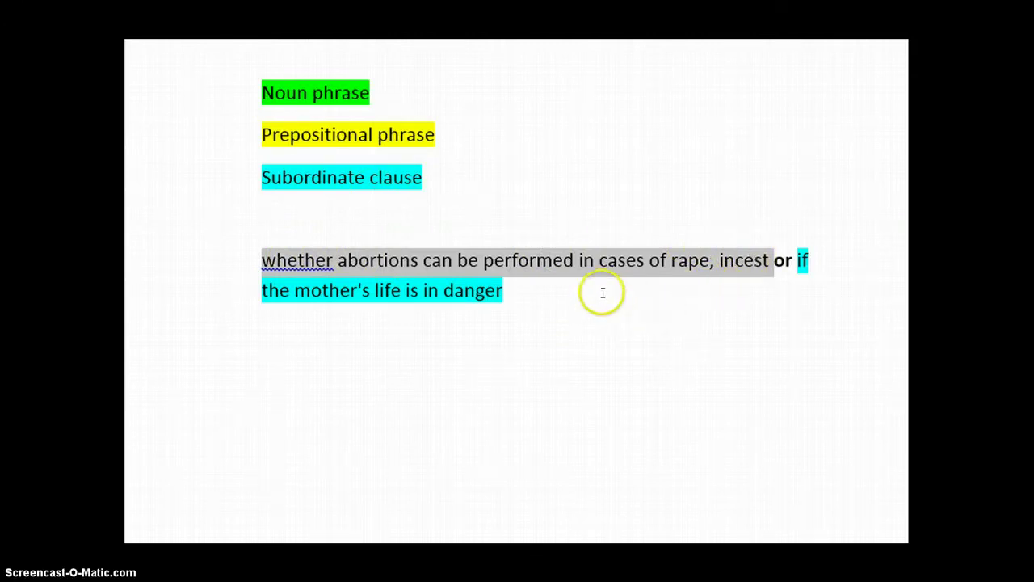
pyautogui.click(569, 288)
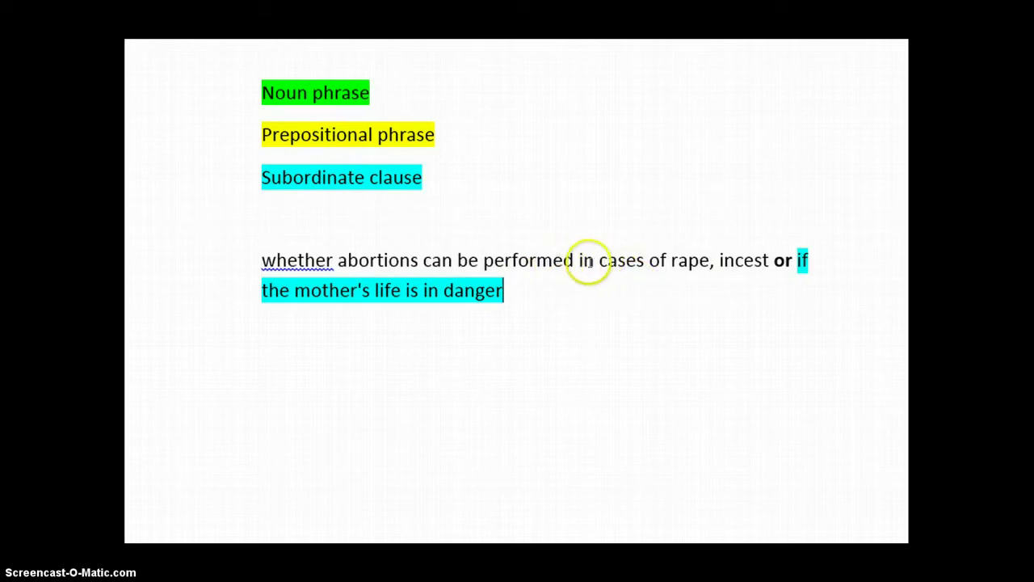
pyautogui.moveTo(578, 260); pyautogui.dragTo(590, 296)
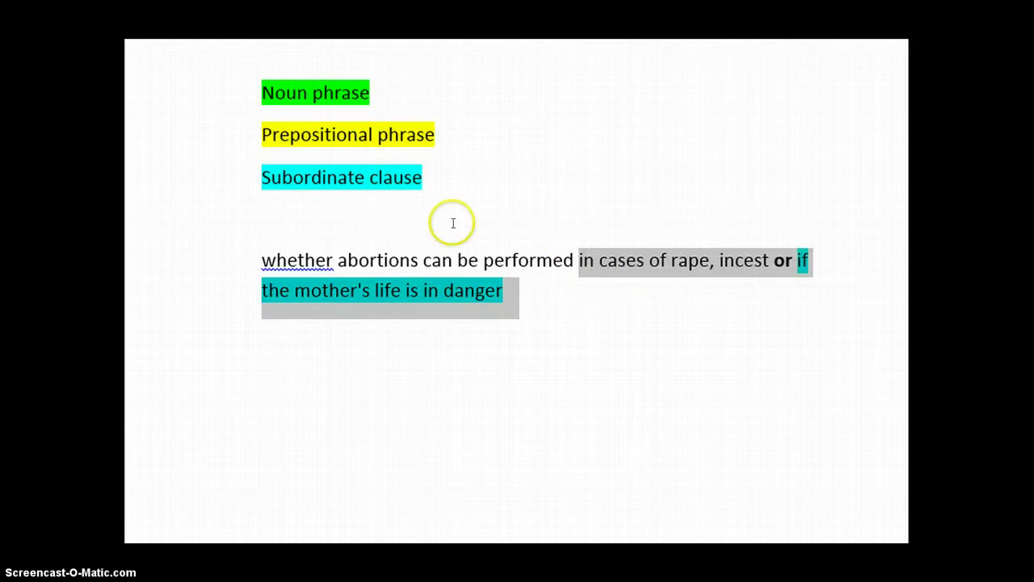
pyautogui.moveTo(262, 257); pyautogui.dragTo(330, 257)
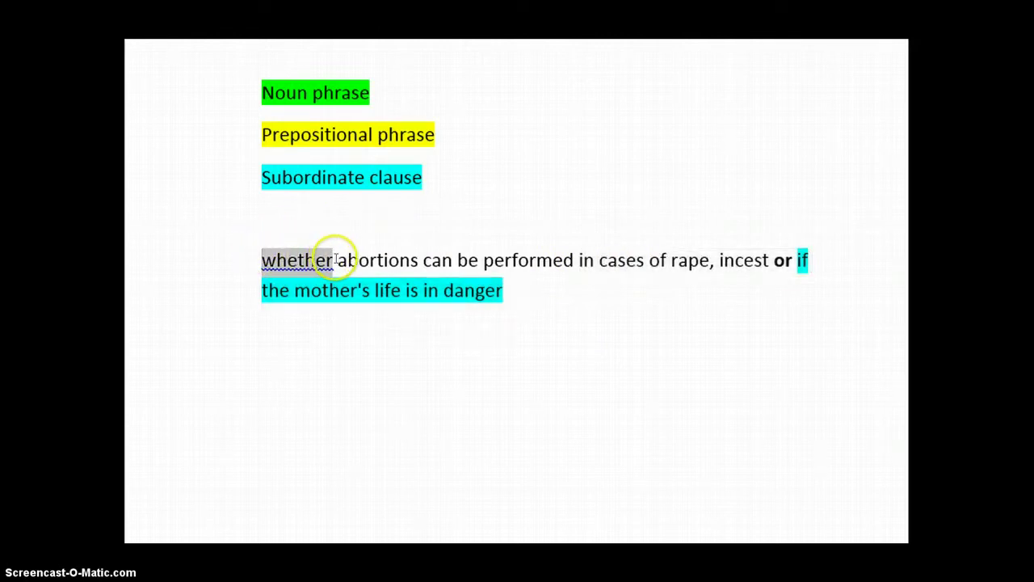
pyautogui.moveTo(336, 251); pyautogui.dragTo(350, 251)
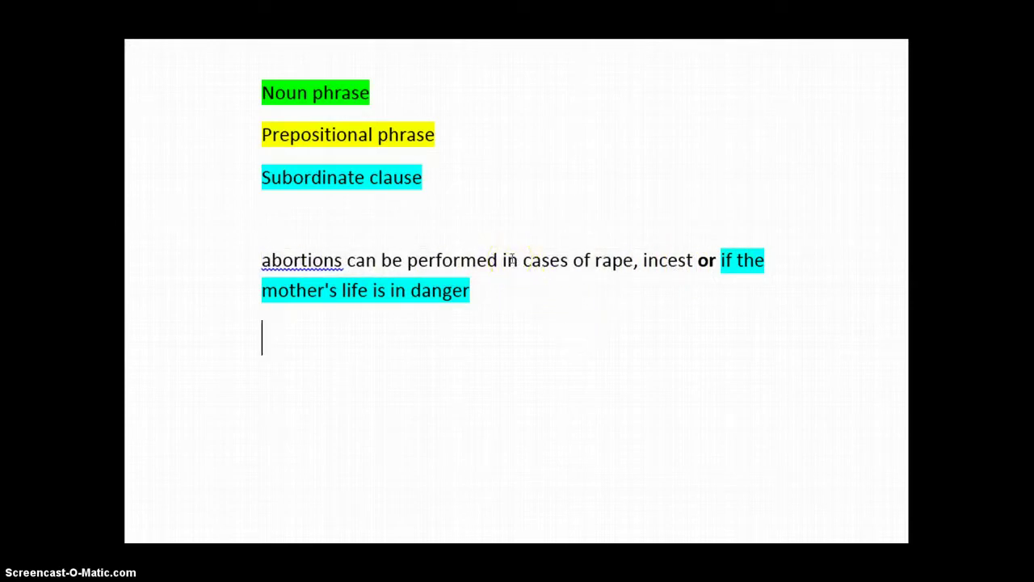
# - Highlight "rape, incest" in green as noun phrases
pyautogui.moveTo(368, 259); pyautogui.dragTo(503, 262)
pyautogui.click(554, 307)
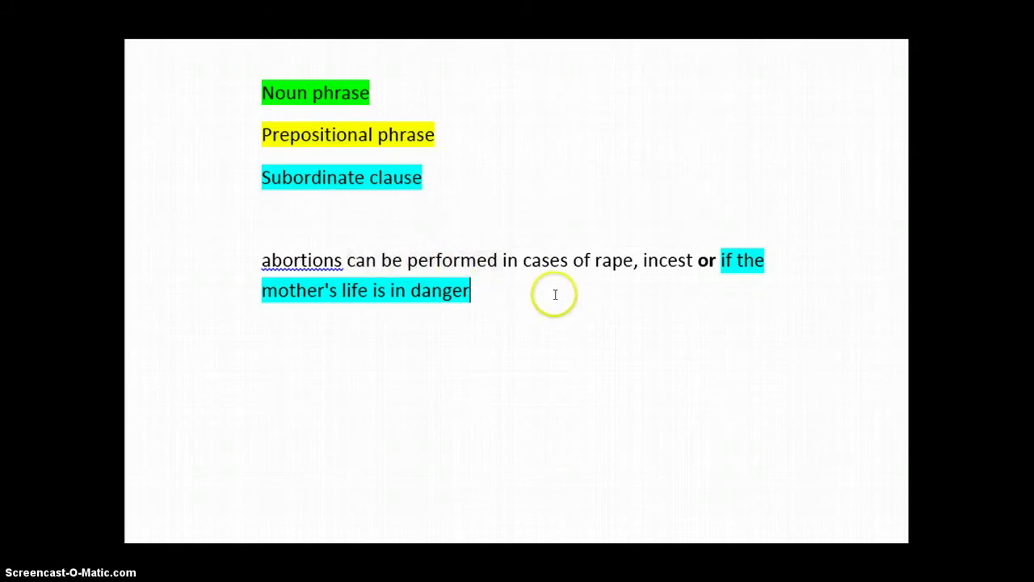
pyautogui.doubleClick(612, 261)
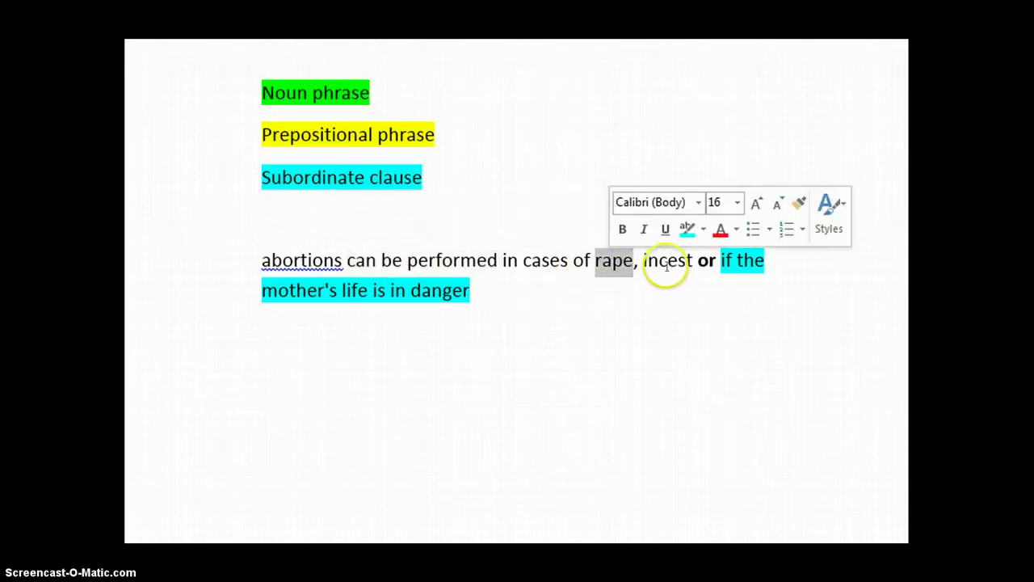
pyautogui.doubleClick(666, 260)
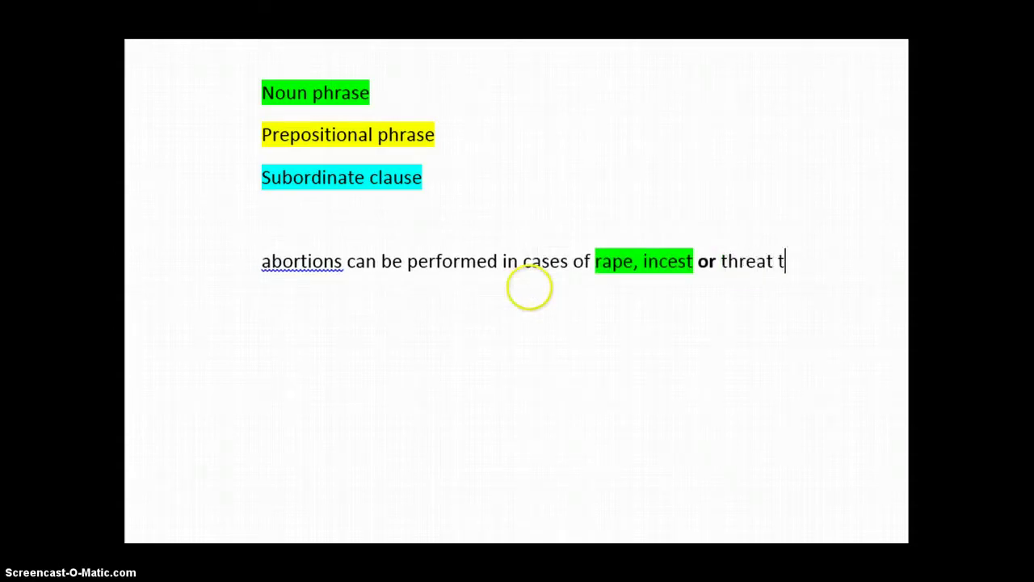
# - Try replacing the "if" clause after "or" with a noun phrase beginning "threat to the mother's"
pyautogui.write('hreat to the mo')
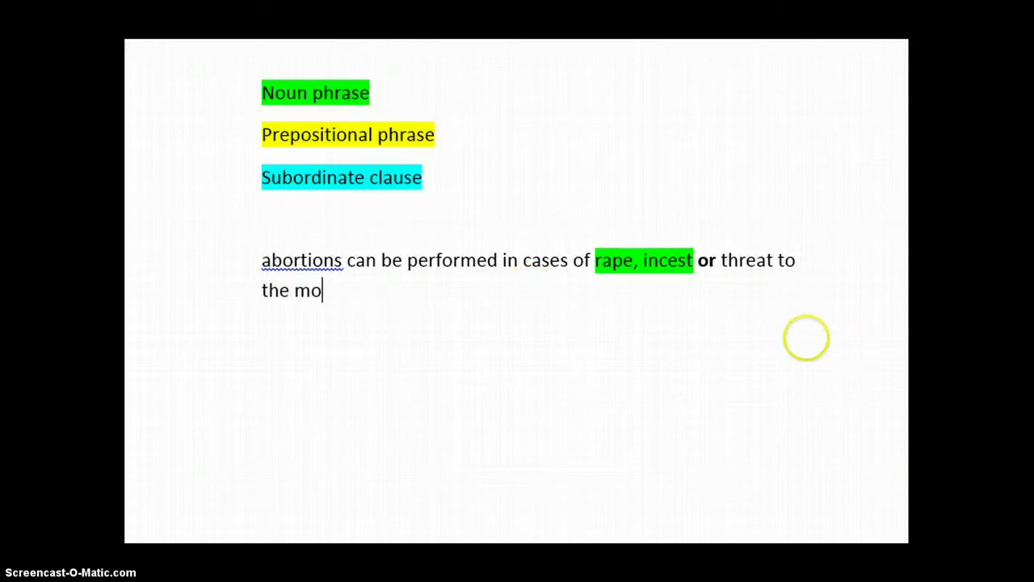
pyautogui.write("ther's ")
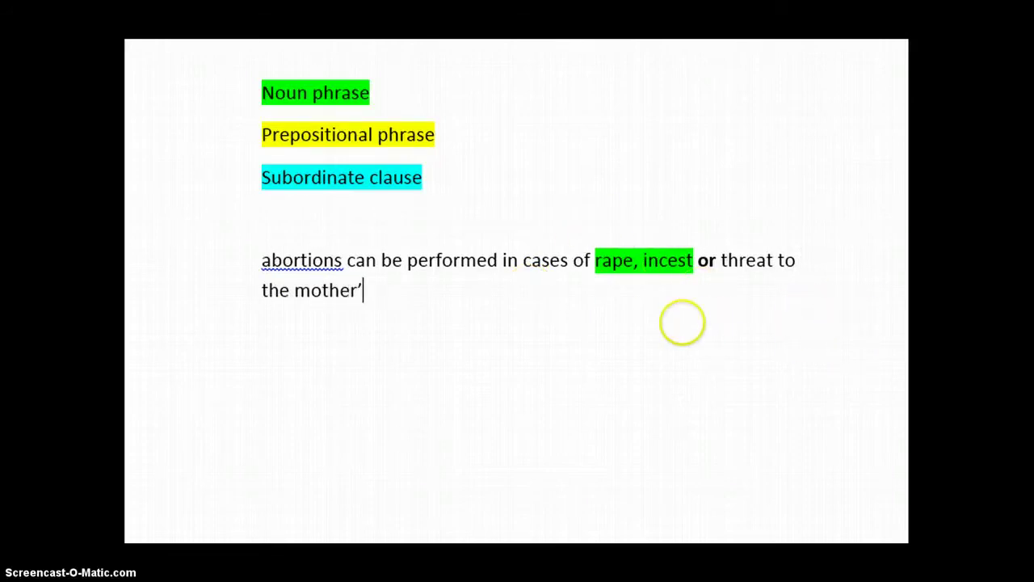
pyautogui.write('li')
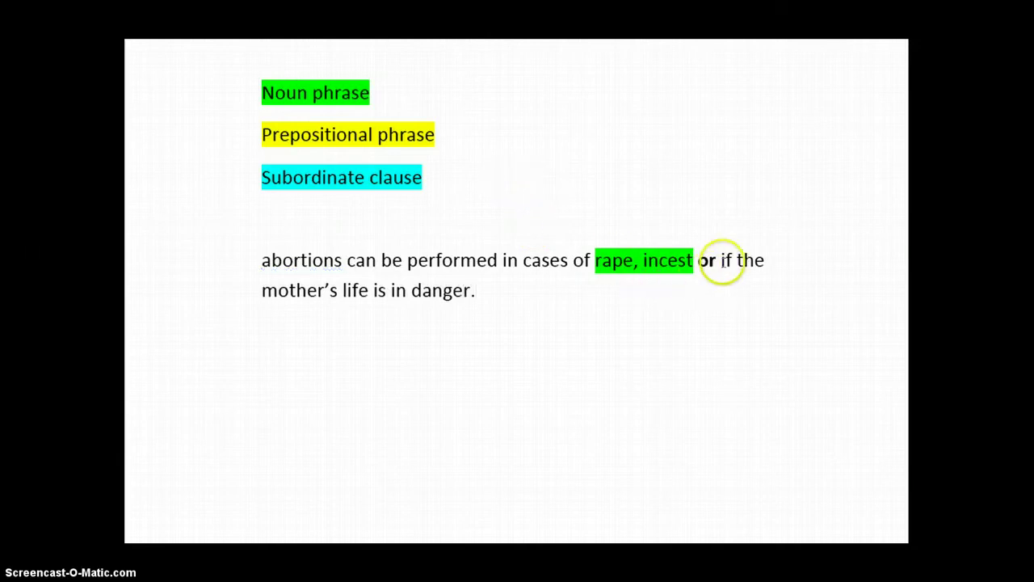
# - Highlight "in cases of rape, incest" and "if the mother's life is in danger." in pink as matching parts around "or"
pyautogui.click(723, 267)
pyautogui.hotkey('ctrl', 'shift', 'End')
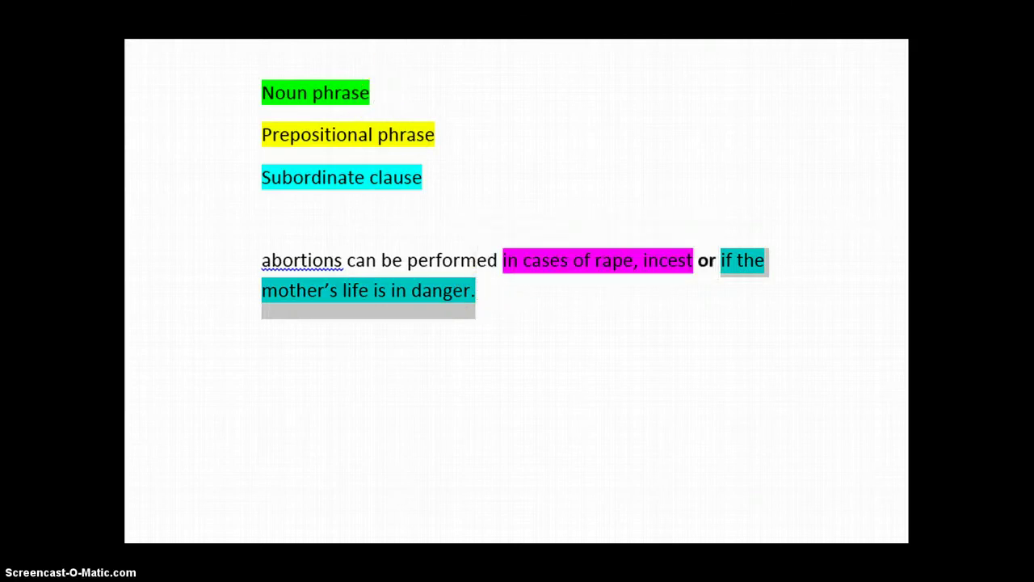
pyautogui.hotkey('ctrl', 'y')
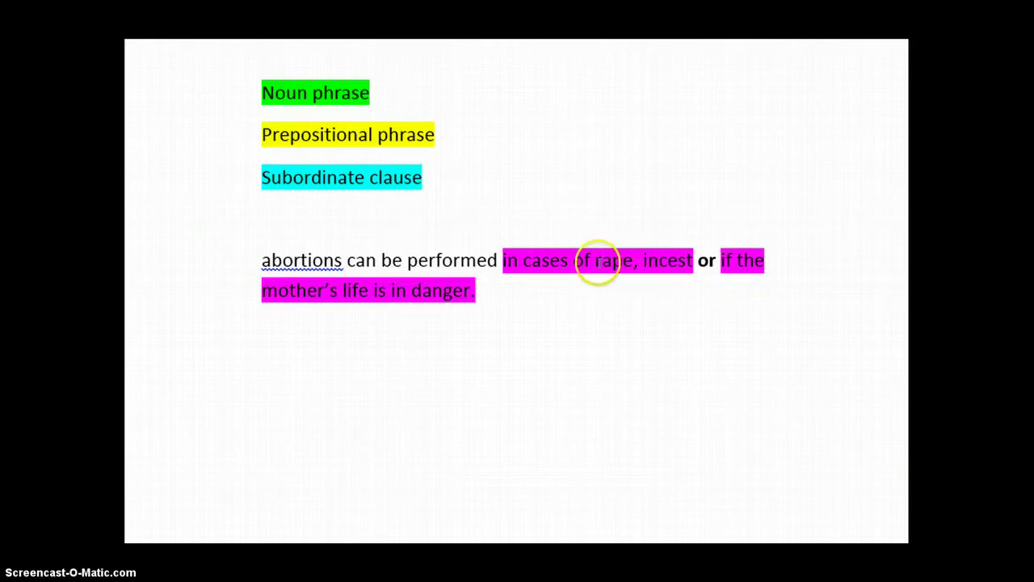
# - Replace the comma between "rape" and "incest" with a bold "or"
pyautogui.click(594, 261)
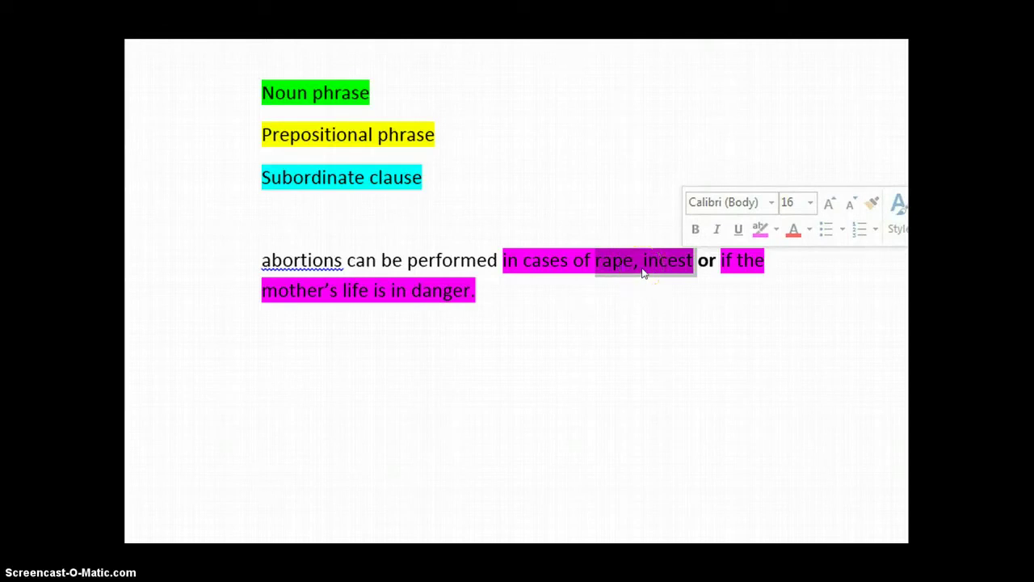
pyautogui.click(641, 268)
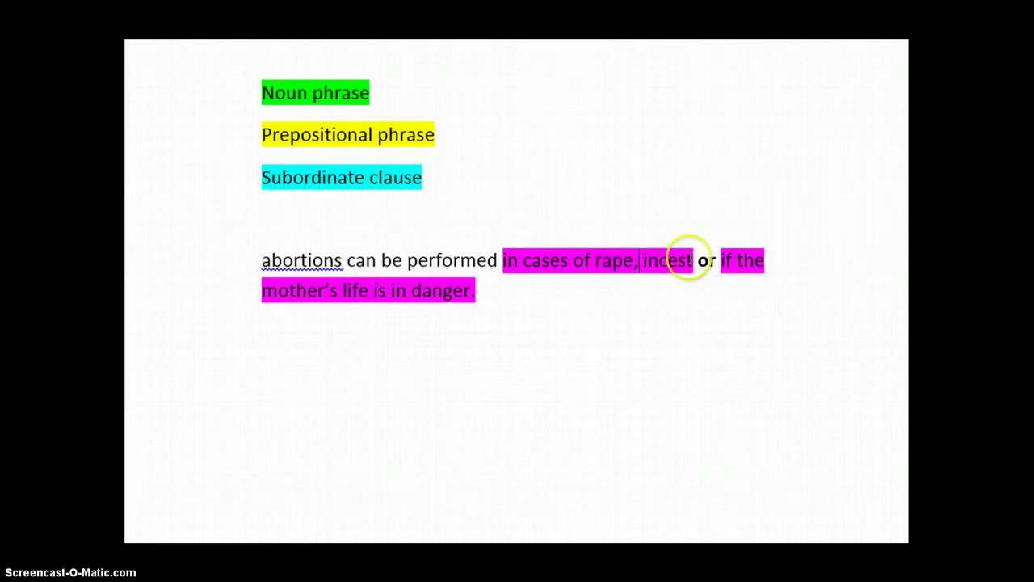
pyautogui.press('BackSpace')
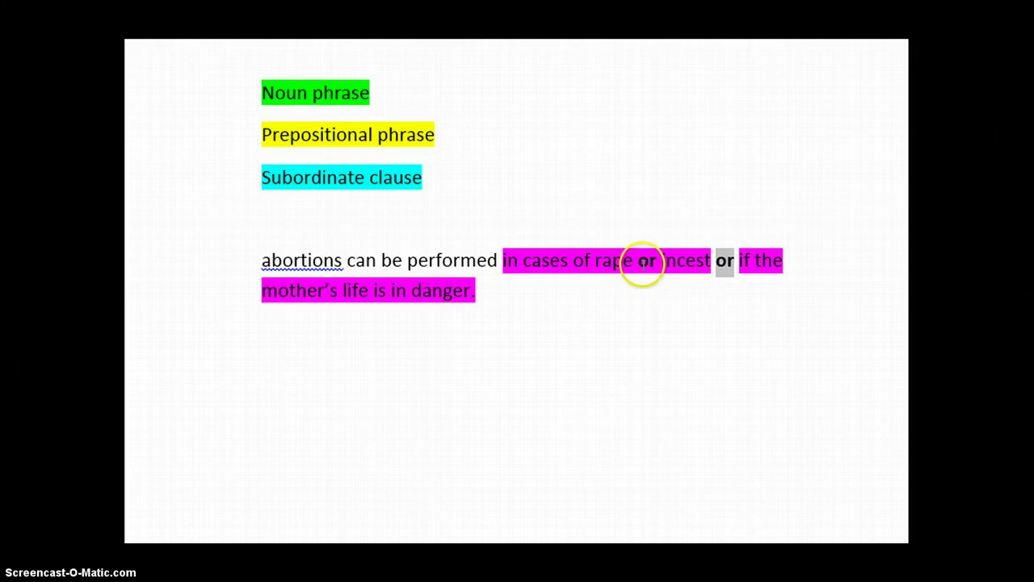
# - Mark "rape" and "incest" in green as coordinated nouns, undo that, and select the pink "if" clause for comparison
pyautogui.moveTo(643, 261); pyautogui.dragTo(619, 262)
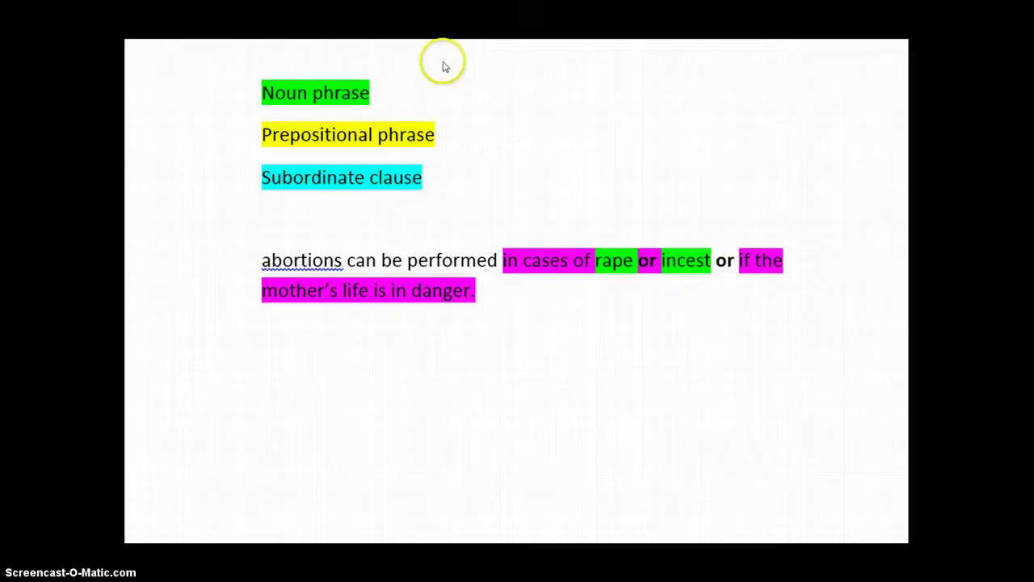
pyautogui.moveTo(596, 259); pyautogui.dragTo(759, 293)
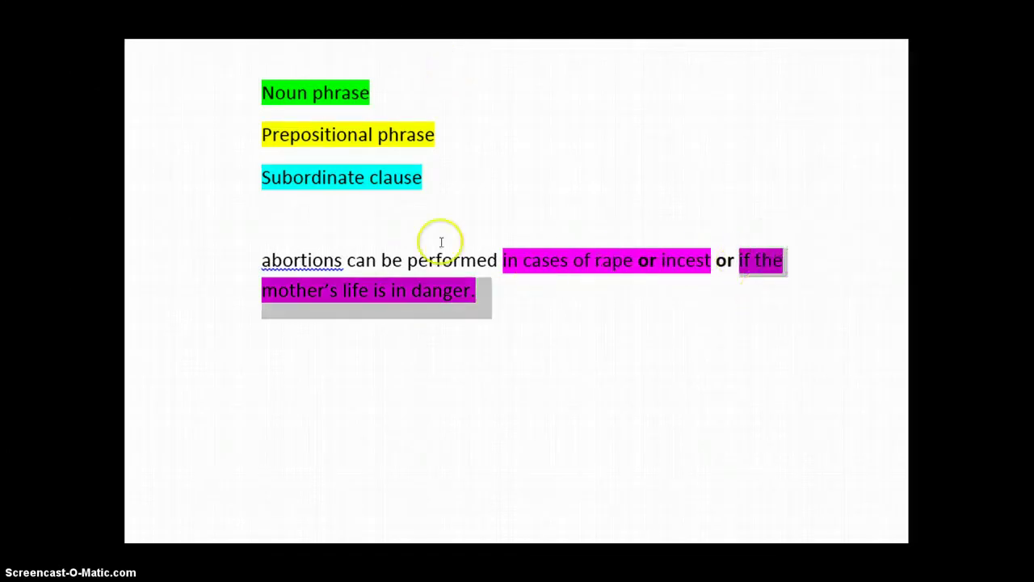